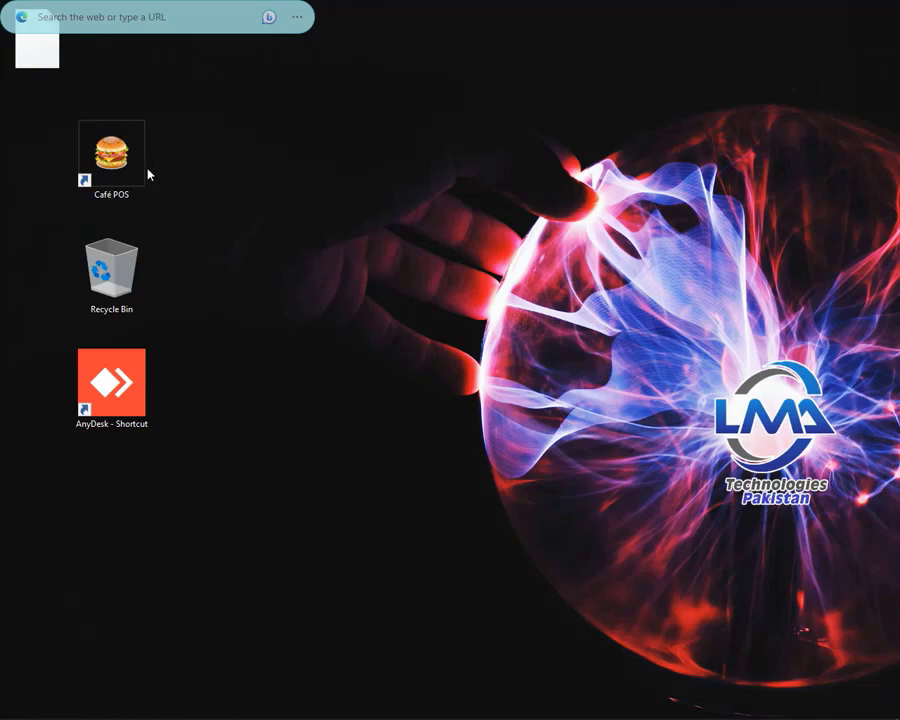
Step: Open Café POS and log in with the username ADMIN and the account password
double_click(115, 156)
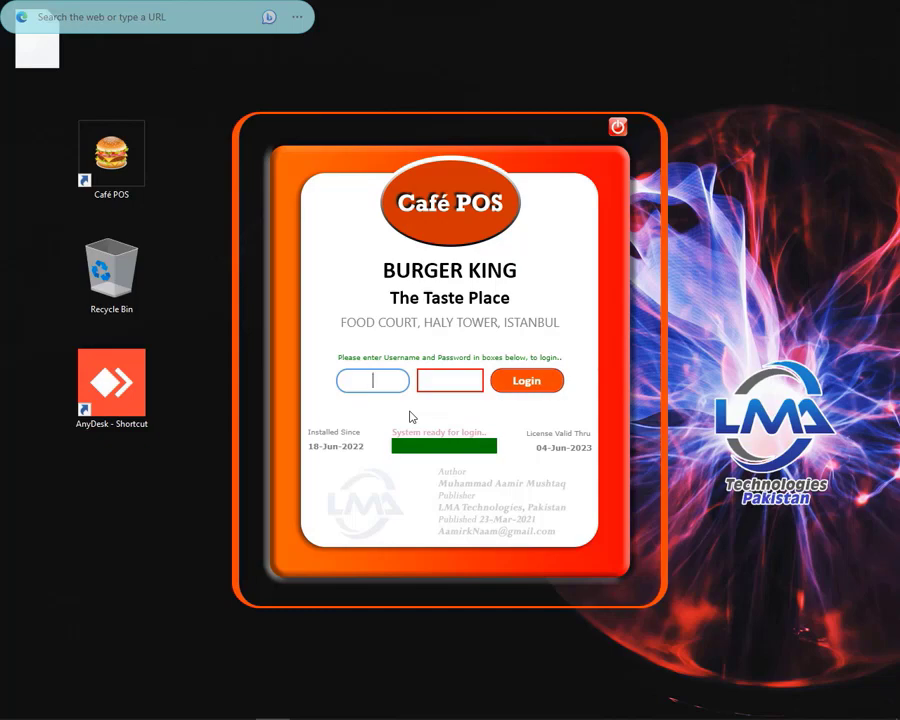
text(ADMIN)
key(Tab)
text(#####)
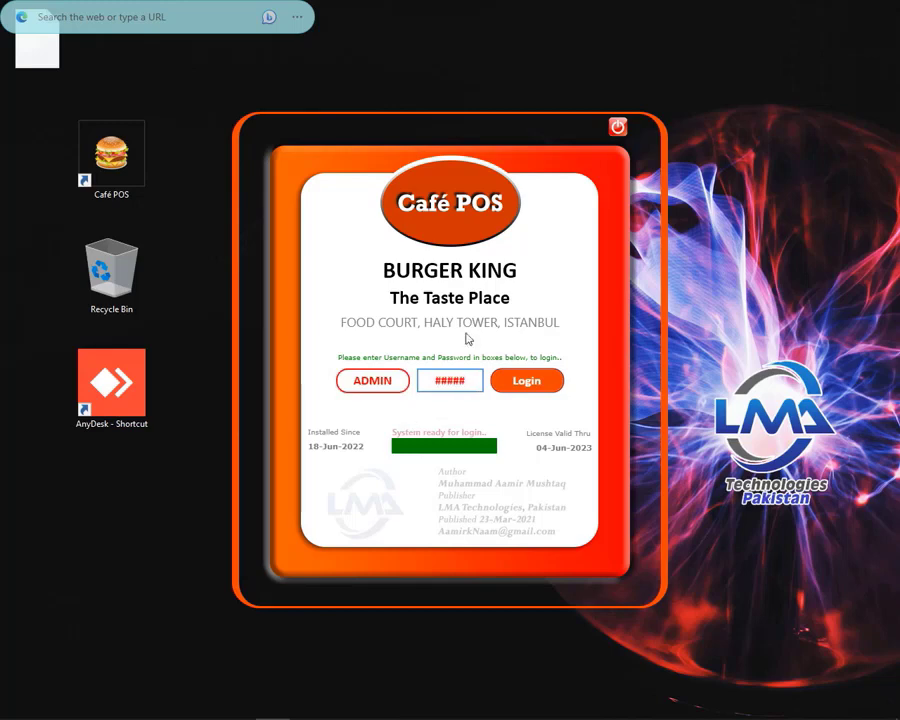
click(517, 386)
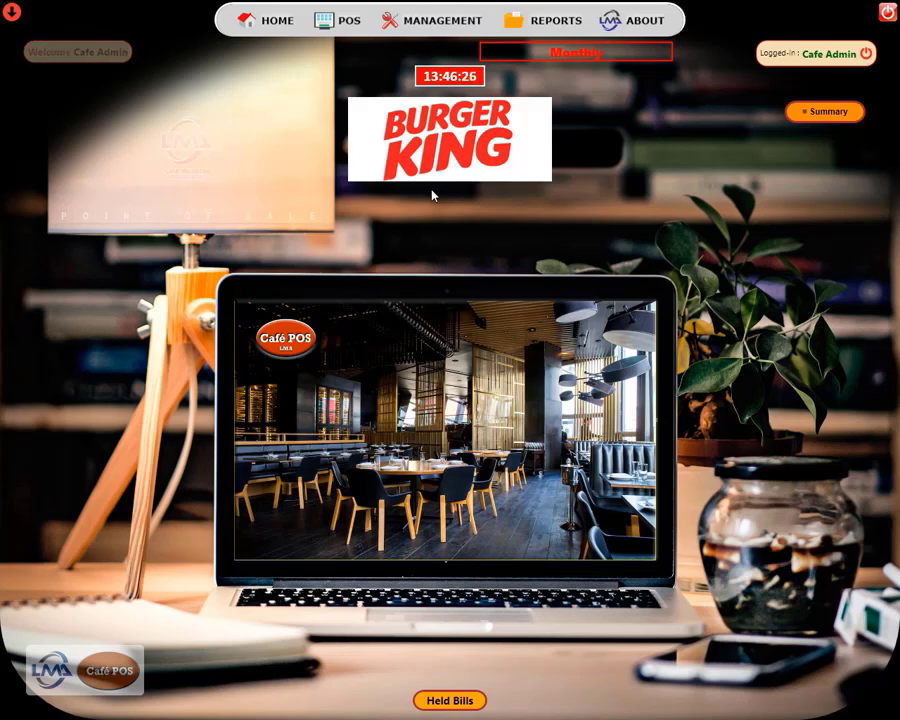
Step: View the software's About information and its license information, closing each window after reading
click(632, 29)
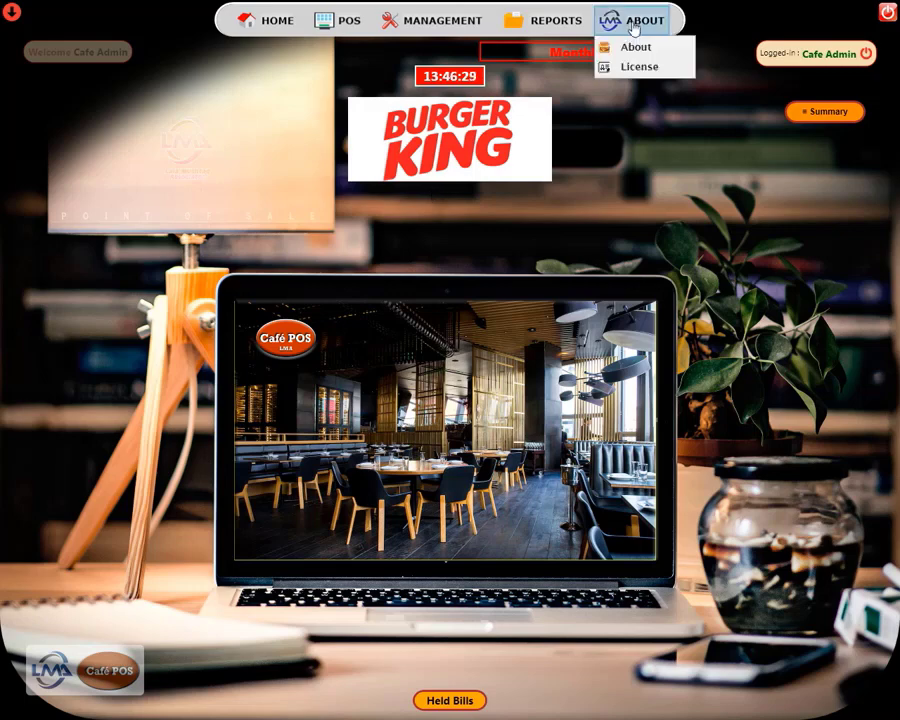
click(628, 48)
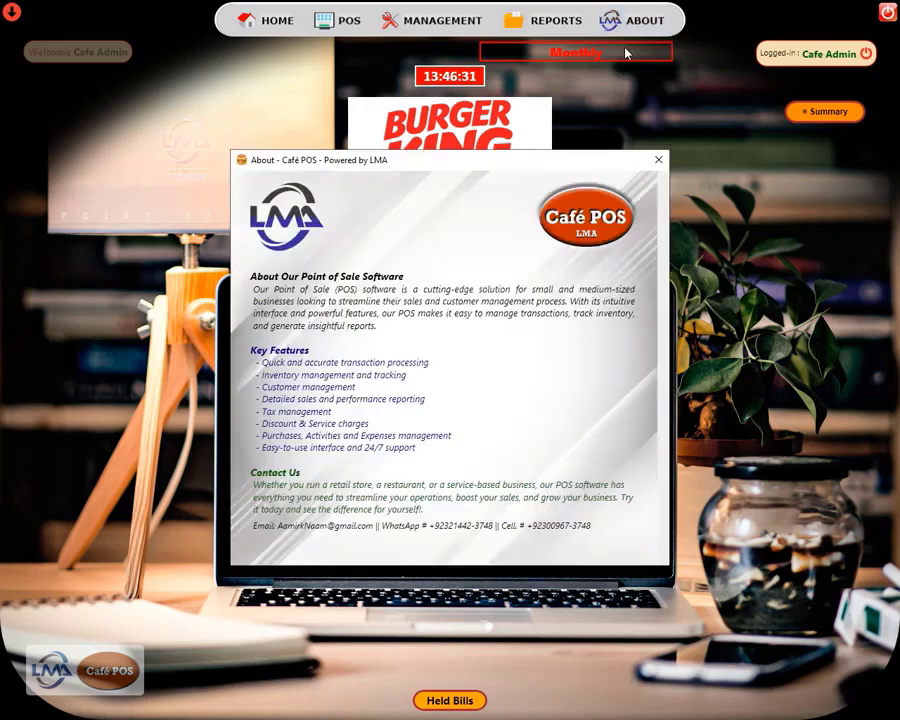
click(654, 157)
click(636, 28)
click(634, 66)
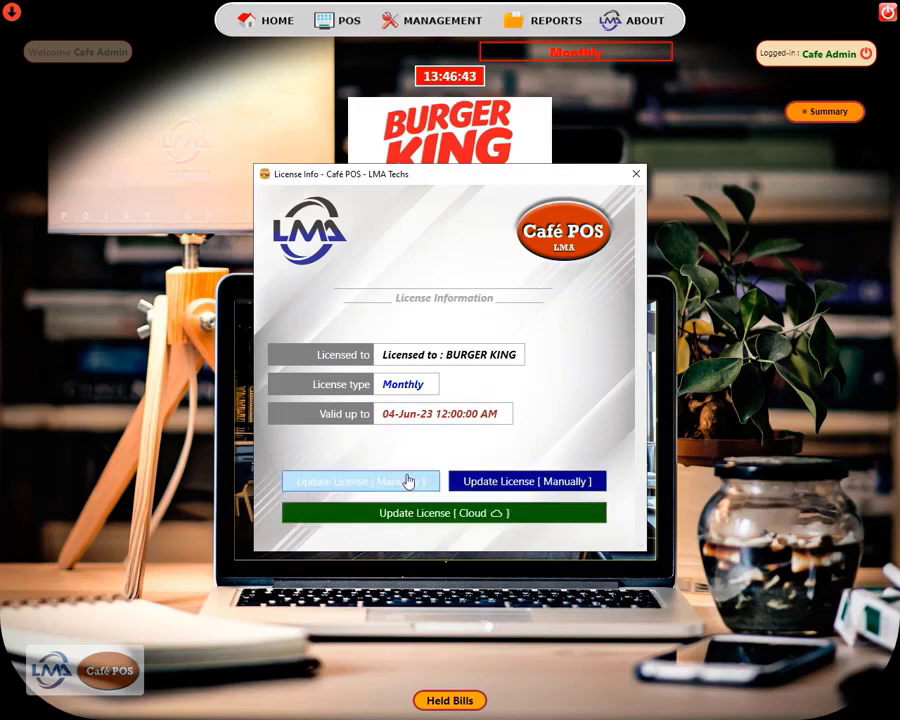
click(636, 174)
Step: Open the general settings and highlight the thank-you message that is printed on the sales receipt
click(545, 21)
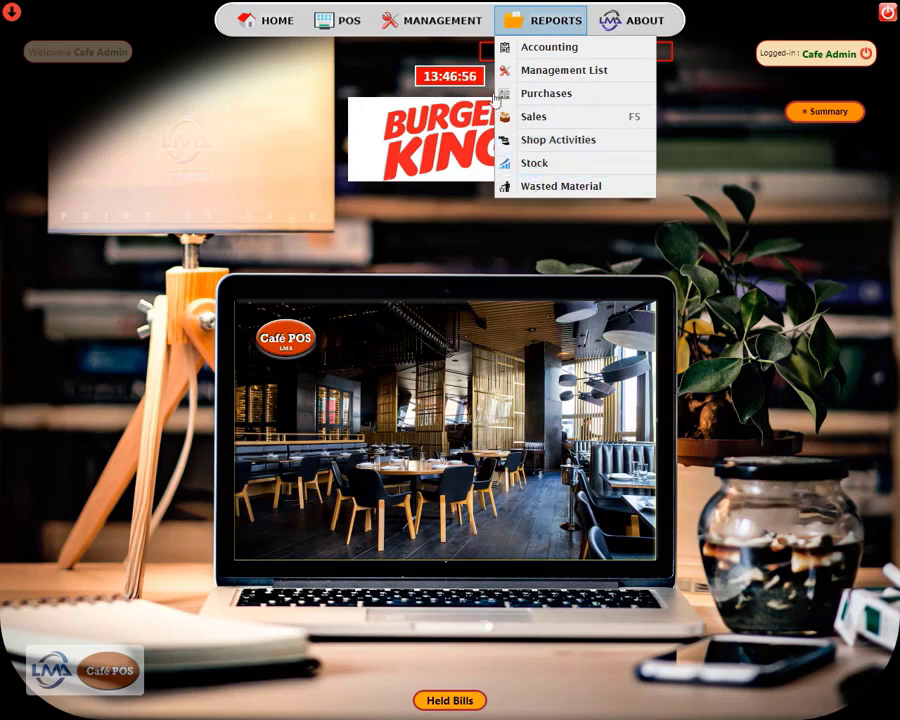
mouse_move(436, 32)
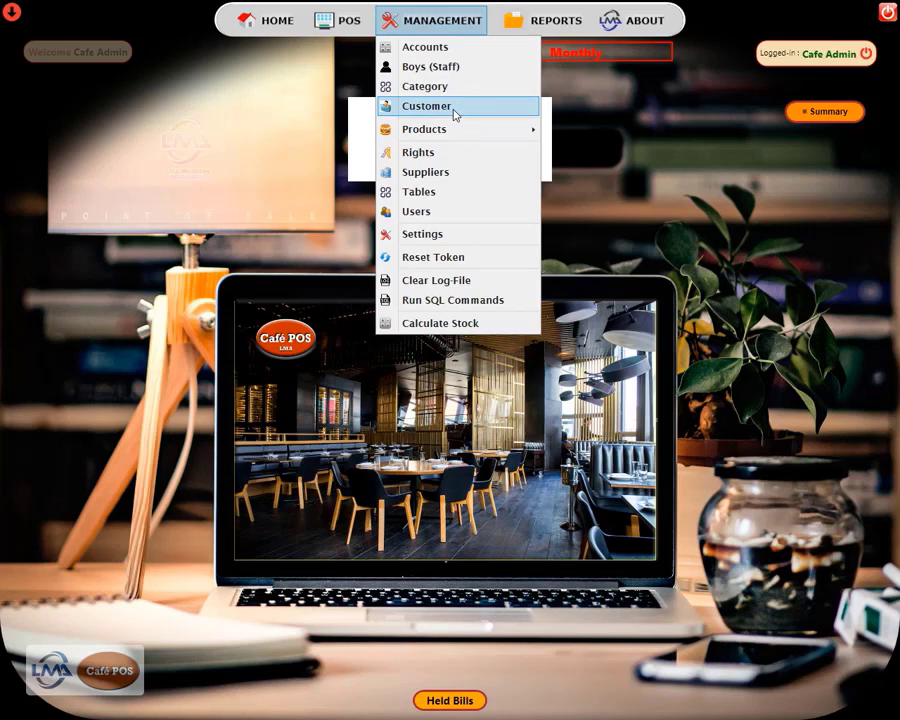
mouse_move(449, 135)
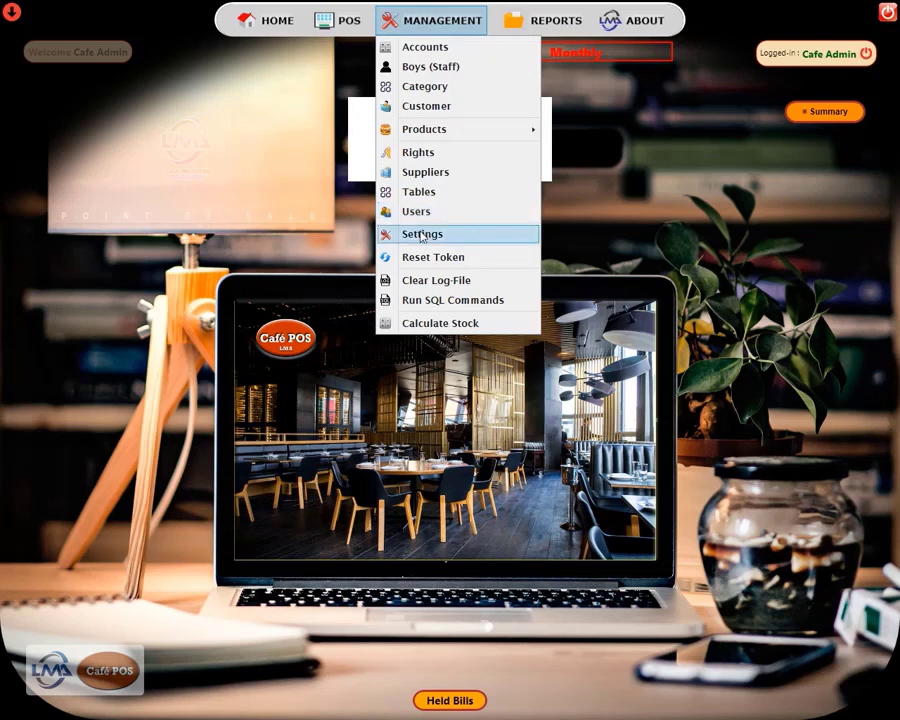
click(421, 235)
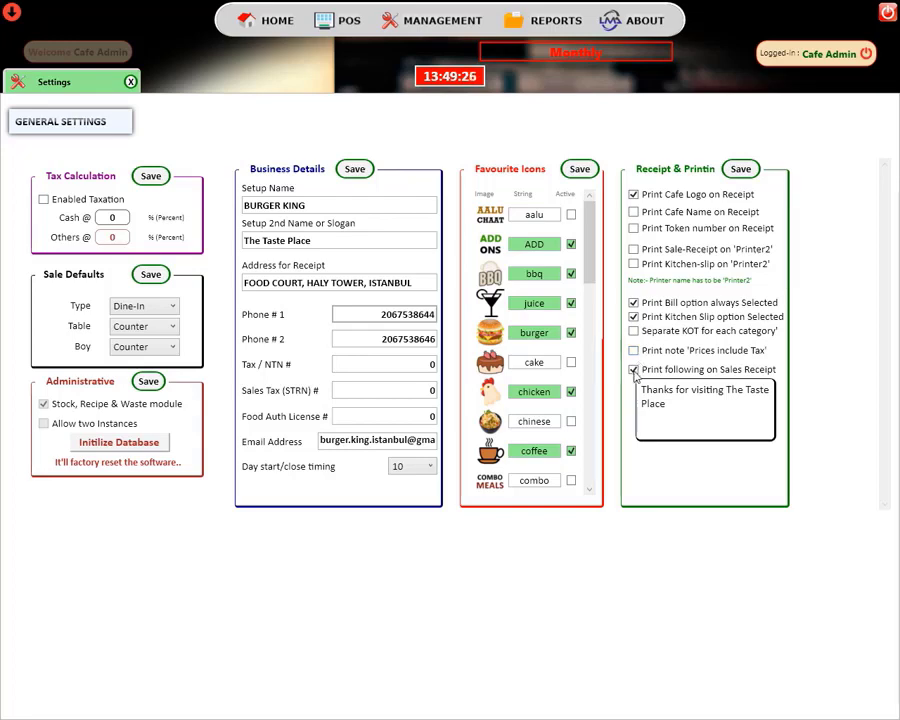
drag(686, 408, 633, 388)
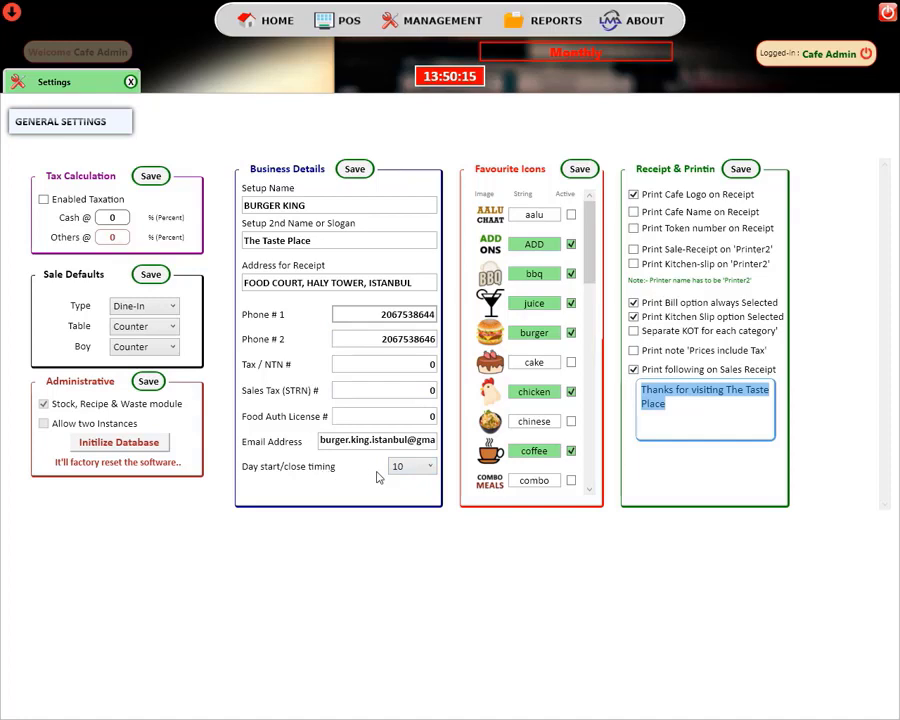
Step: Set the day start/close timing to 00 and save the business details
click(407, 468)
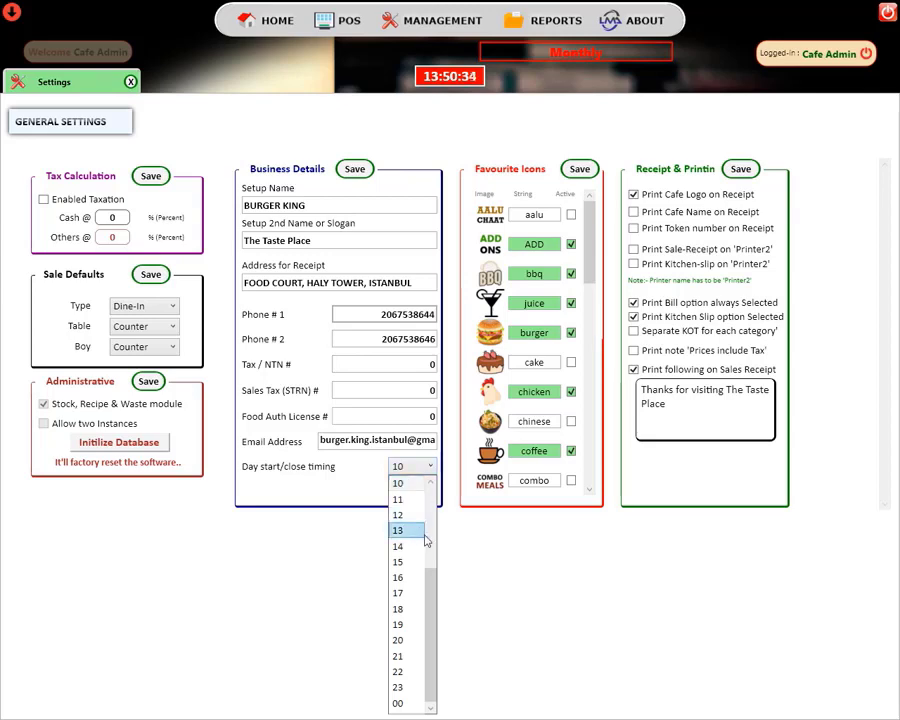
click(400, 703)
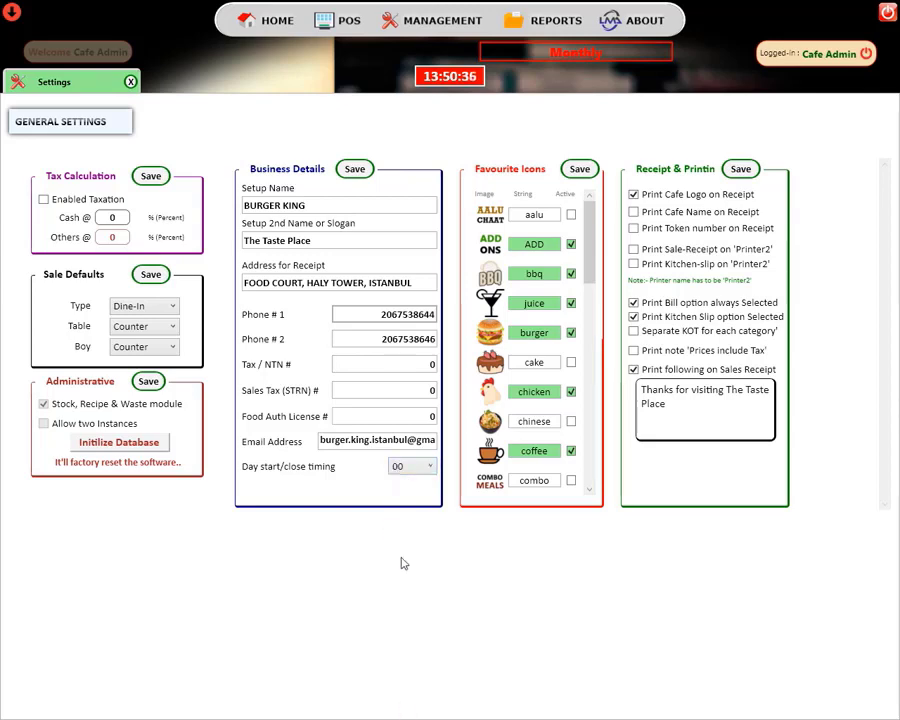
click(354, 168)
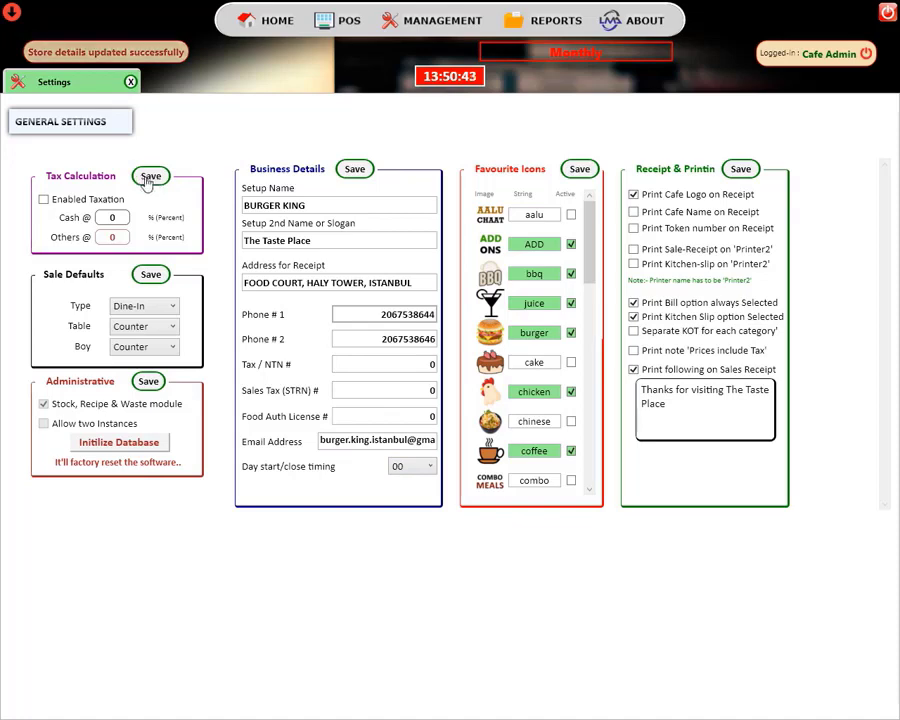
Step: Enable taxation with 16 percent for cash and 5 percent for other payments, and save the tax settings
click(44, 200)
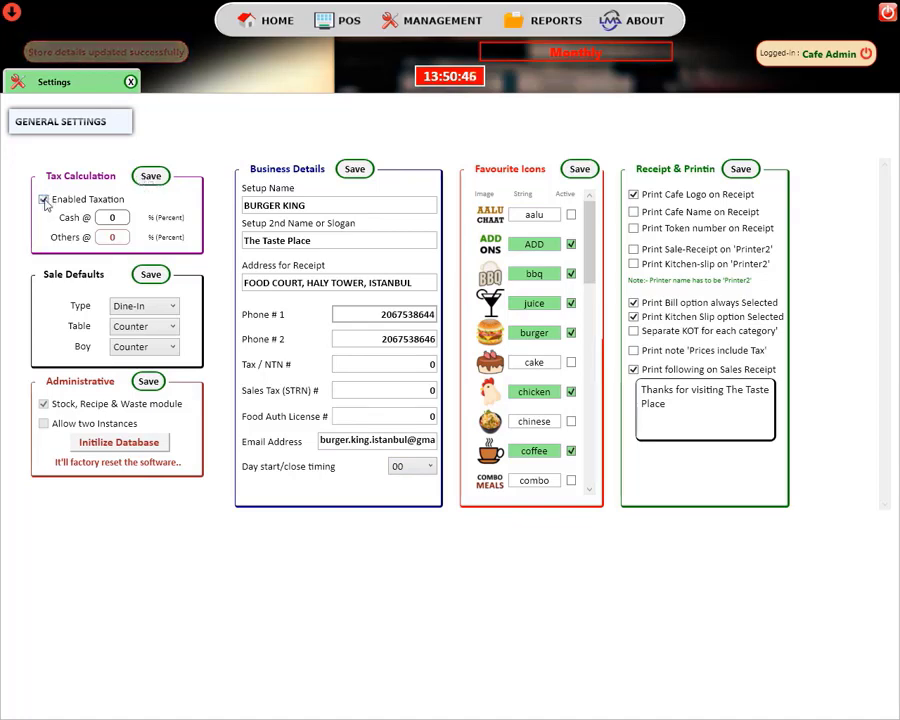
click(100, 217)
text(6)
key(Tab)
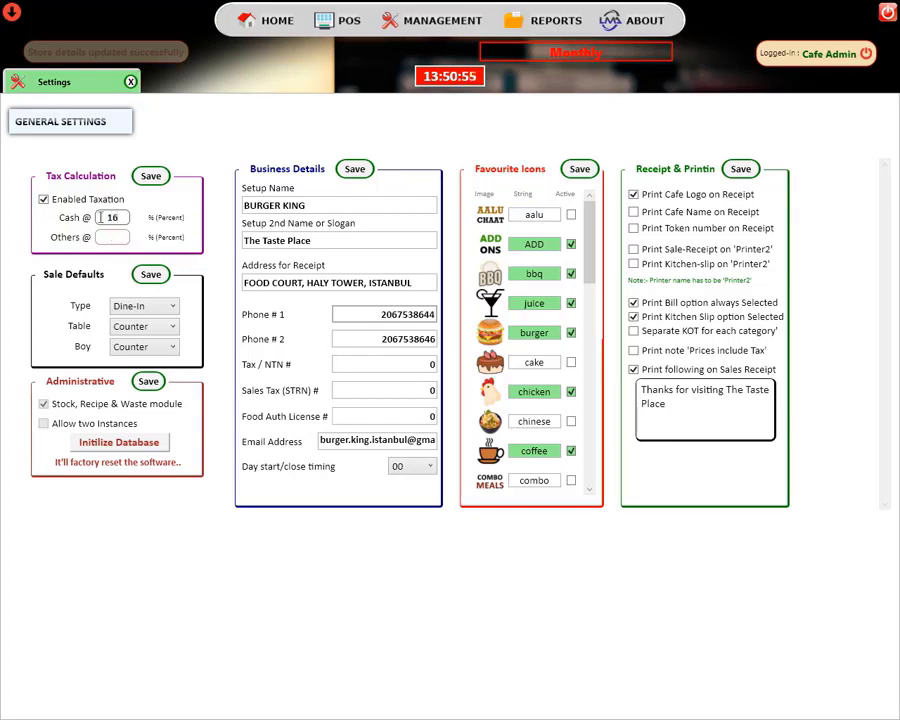
text(5)
click(150, 176)
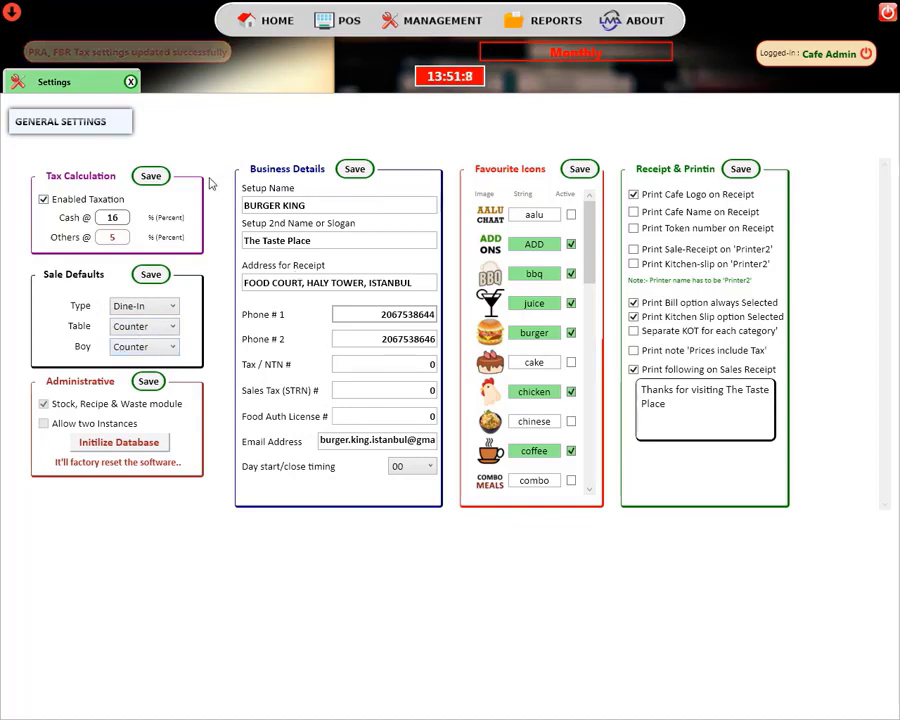
Step: Clear the log file, confirming that all of its contents are erased
click(410, 20)
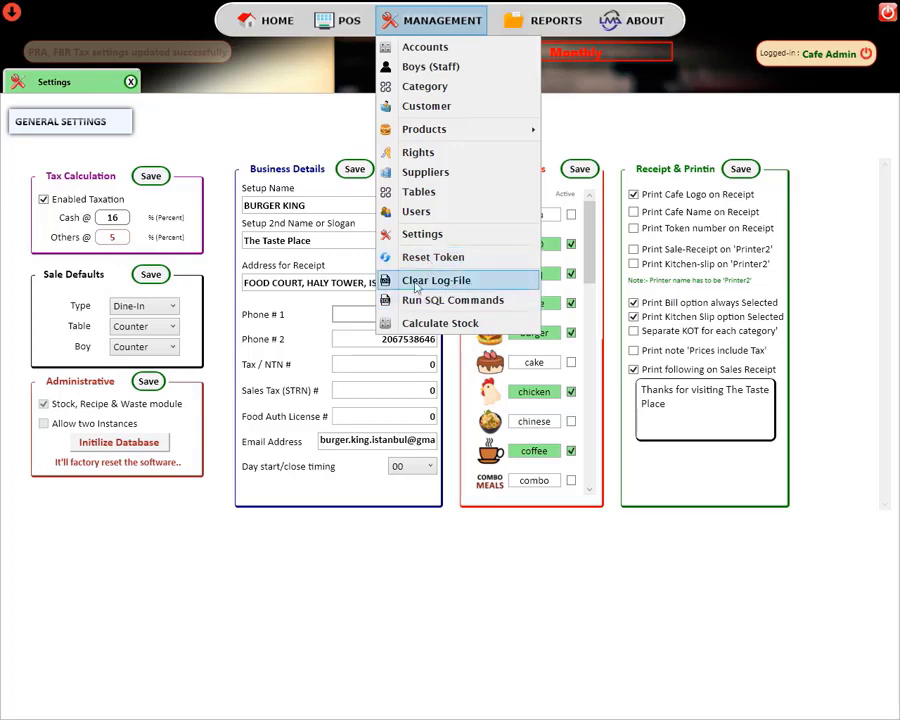
click(416, 287)
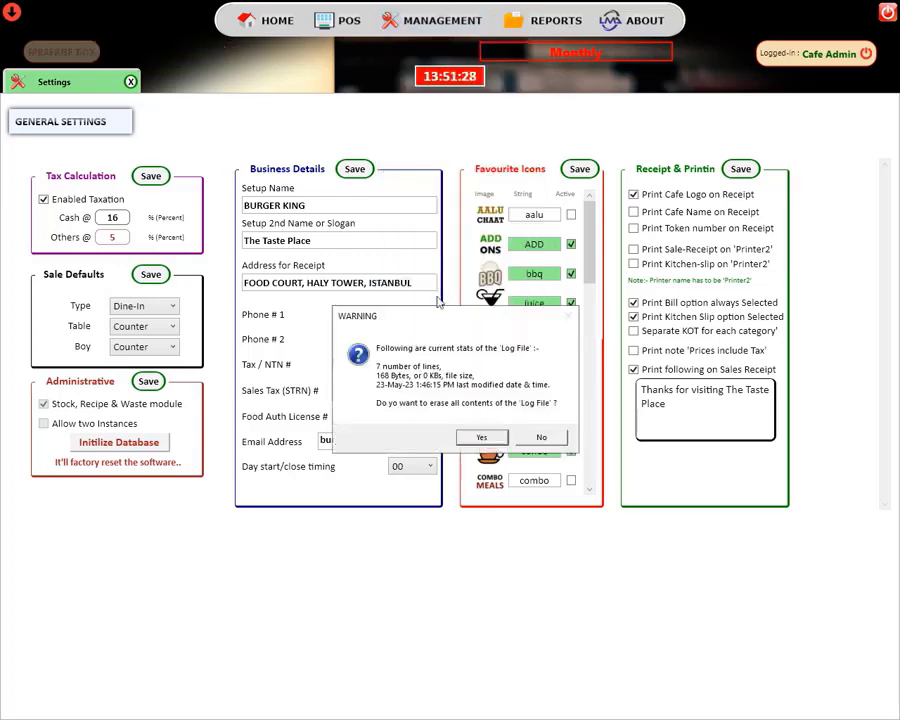
click(480, 438)
click(518, 415)
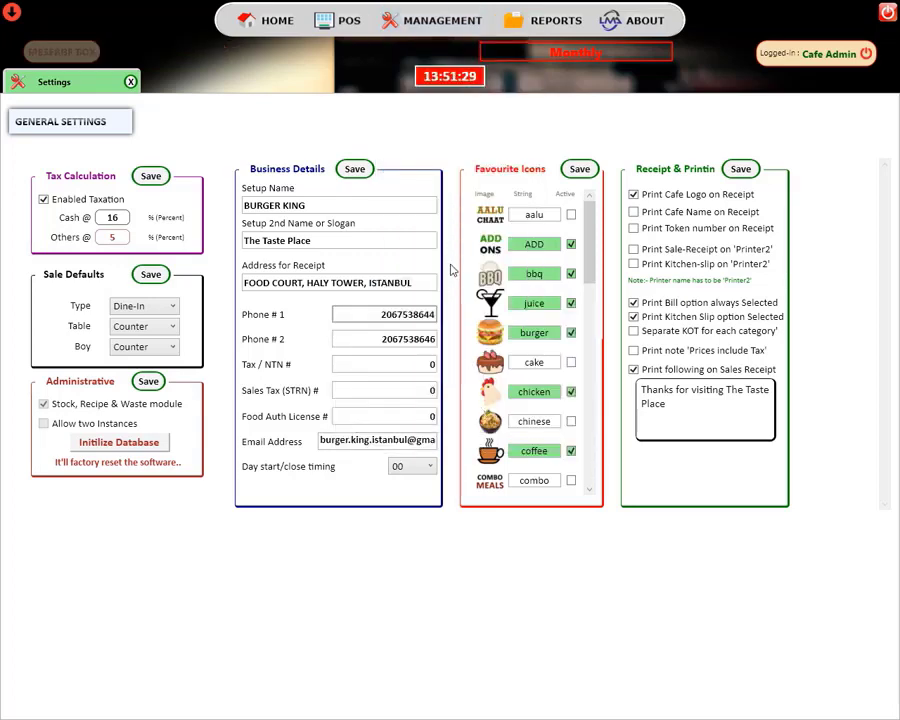
Step: Try to run the stock calculation
click(408, 26)
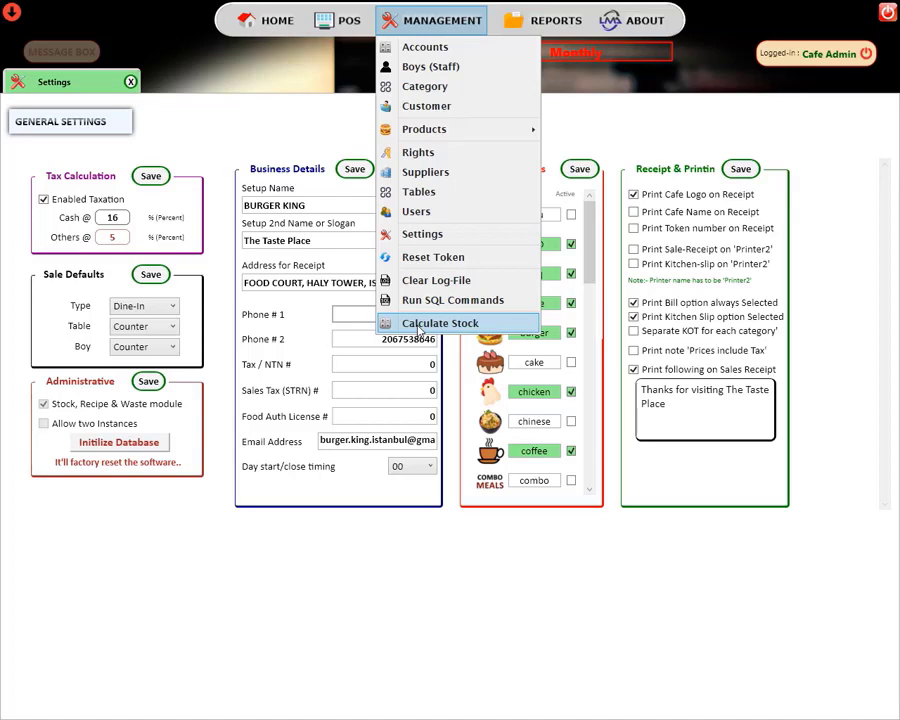
click(436, 326)
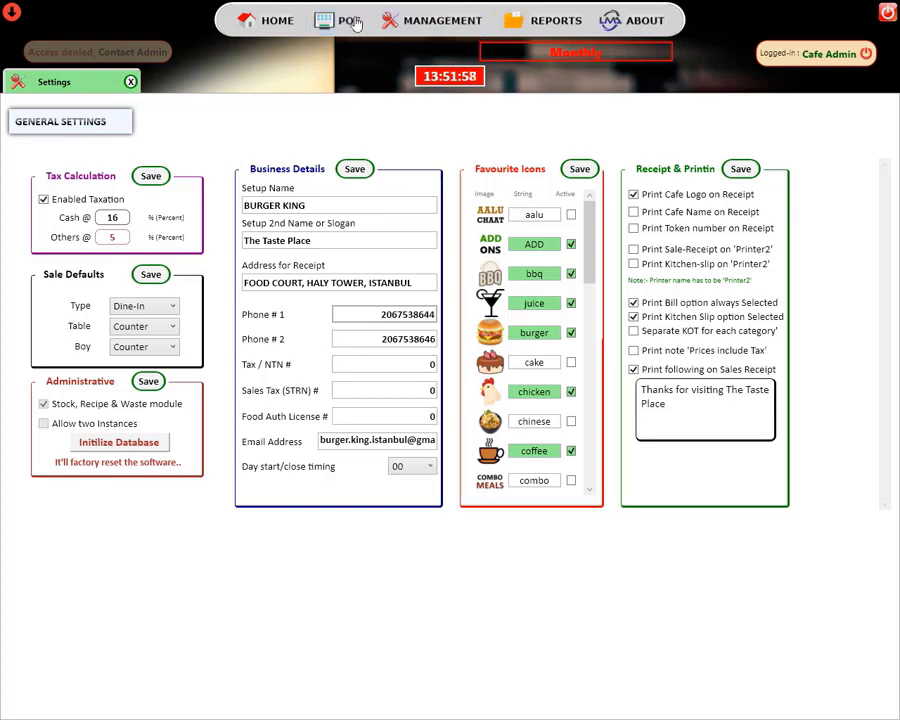
Step: Open the shop activity form, review the accounts while keeping Misc. Expense, and choose Others as the payment mode
click(346, 26)
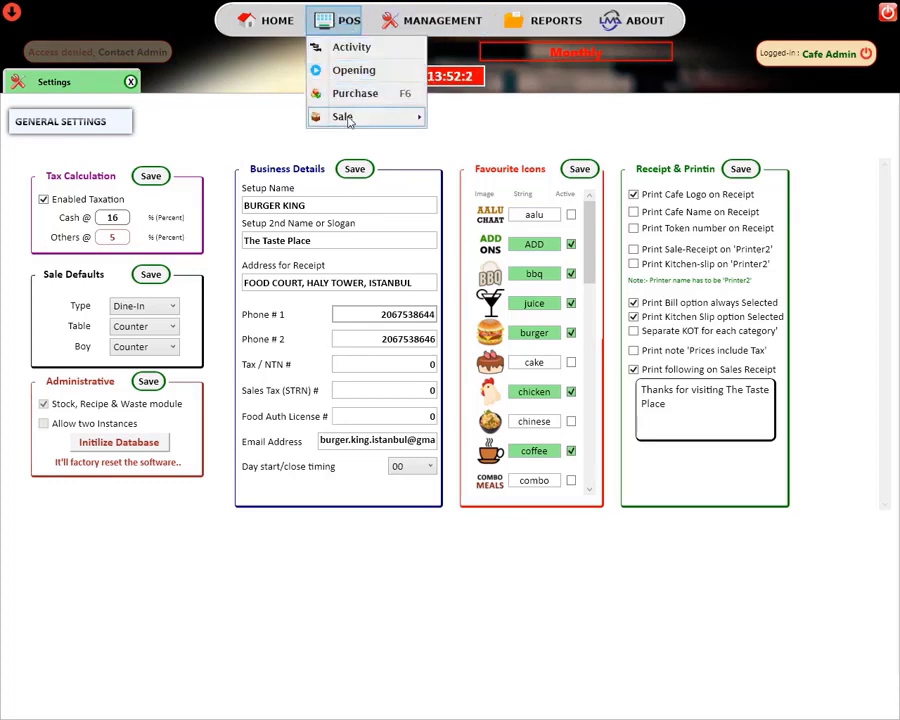
click(349, 51)
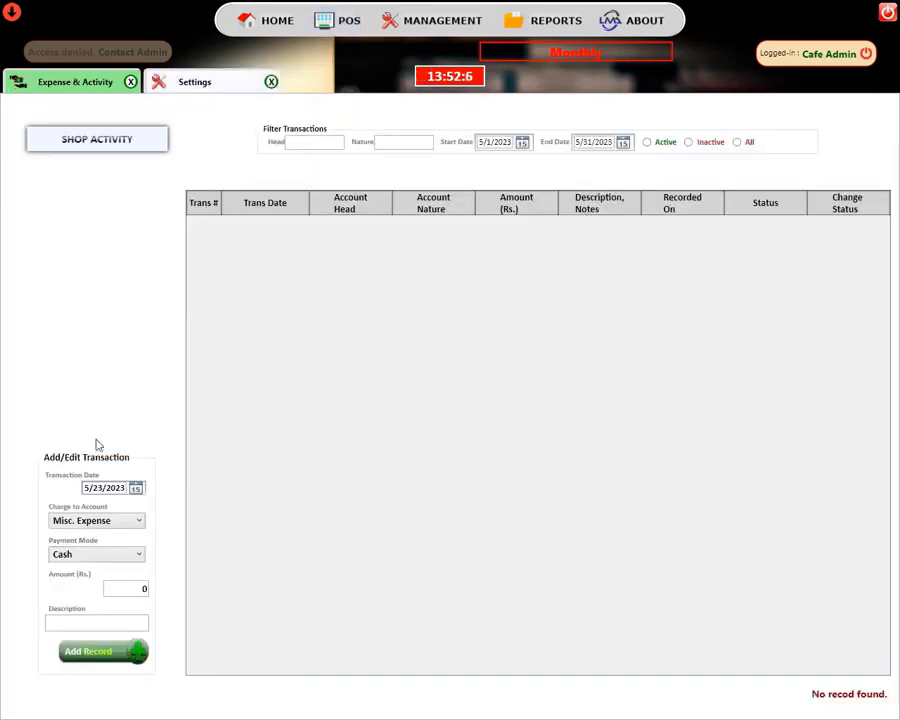
click(116, 522)
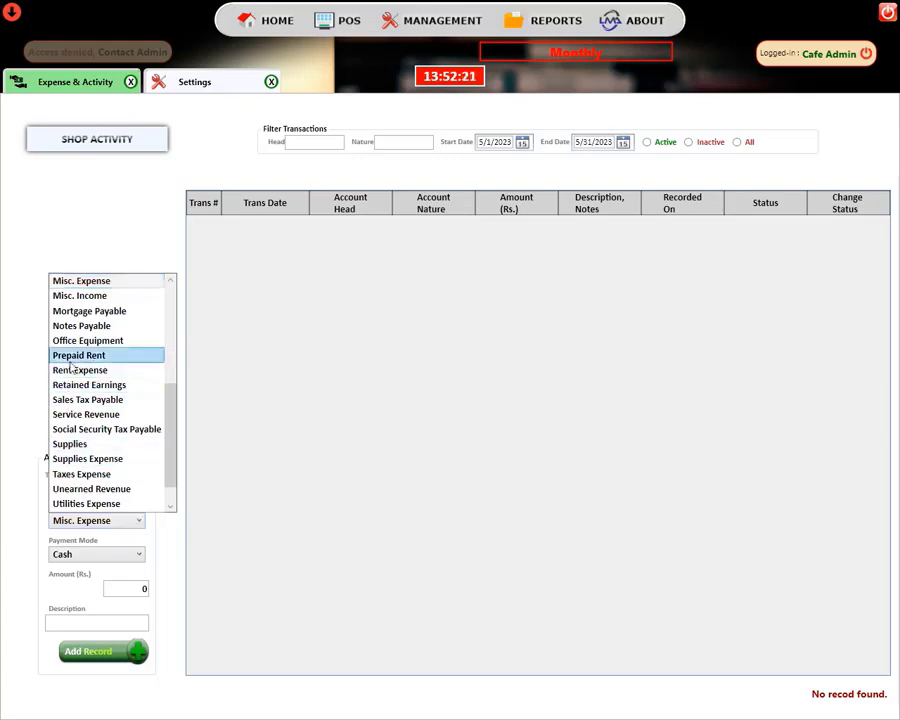
scroll(94, 486, down, 1)
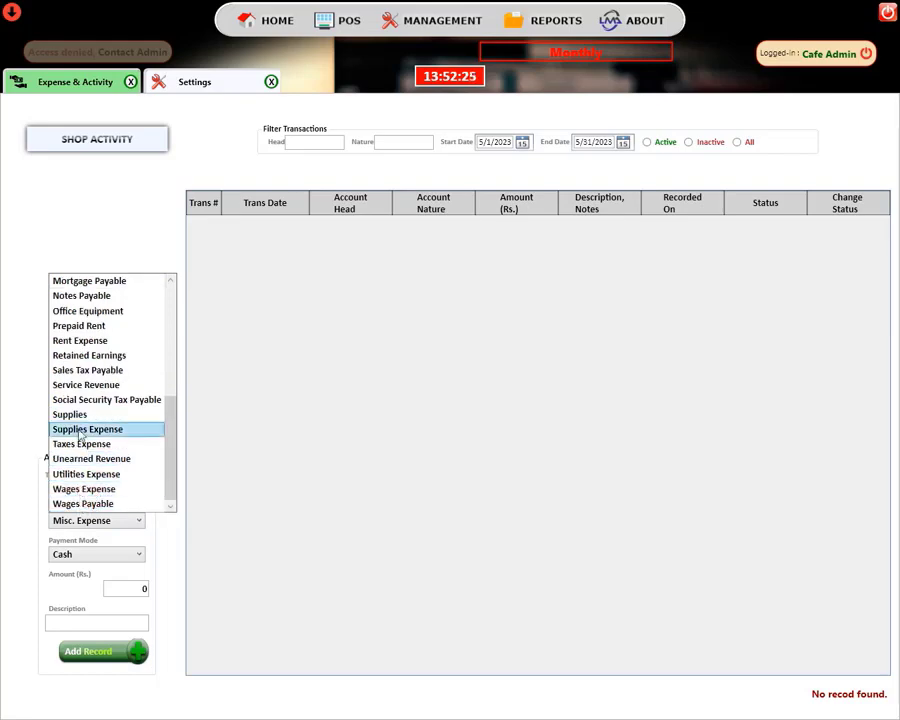
click(97, 522)
click(85, 555)
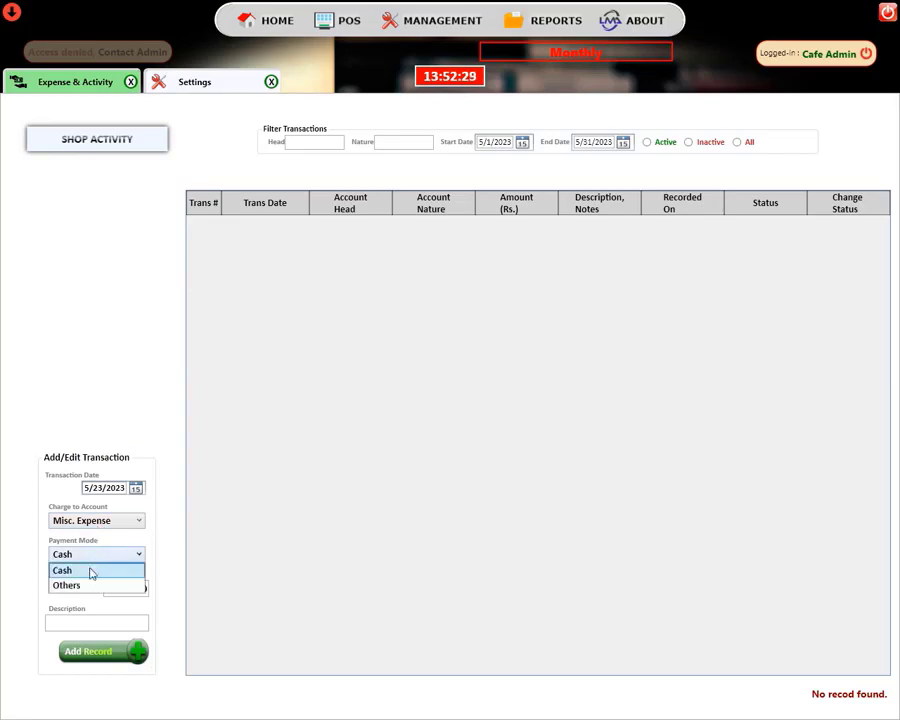
click(90, 584)
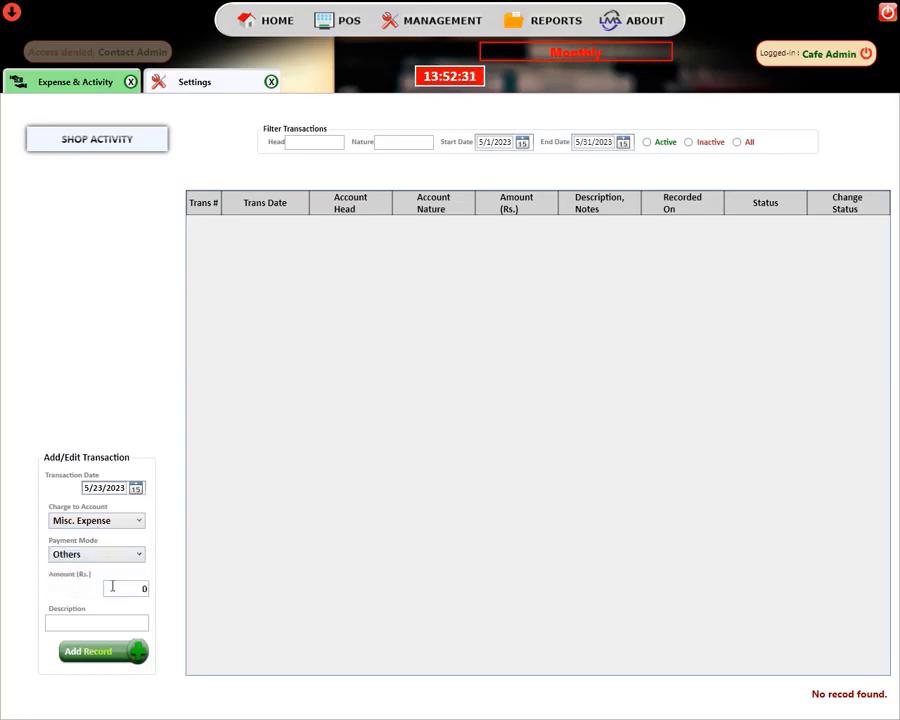
Step: Enter an amount of 500 and the description "staff food", and add the transaction record
click(110, 588)
text(500)
click(99, 624)
text(staff )
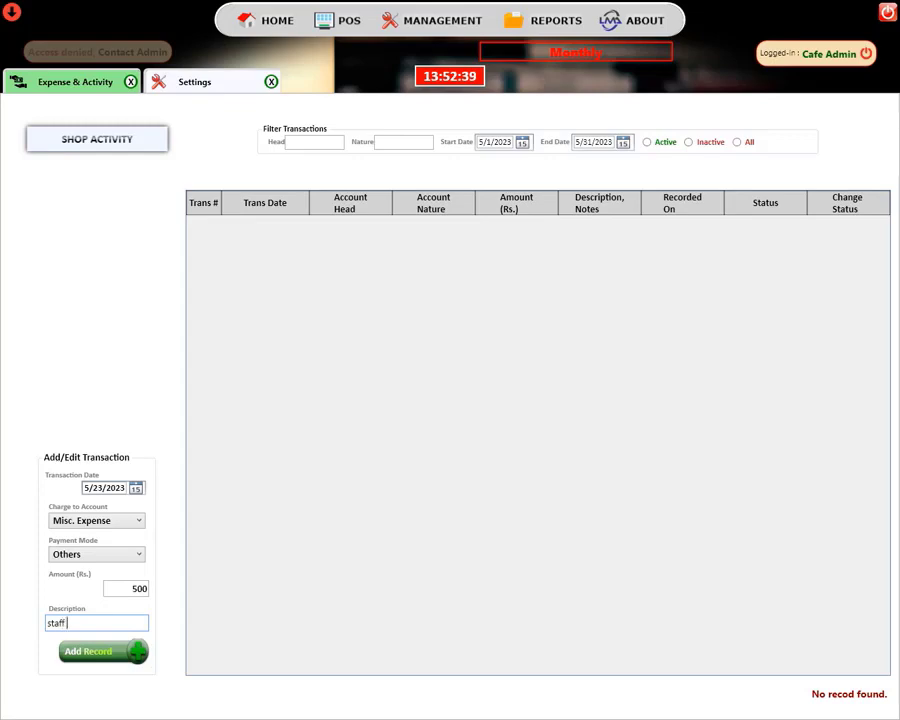
text(food)
key(Return)
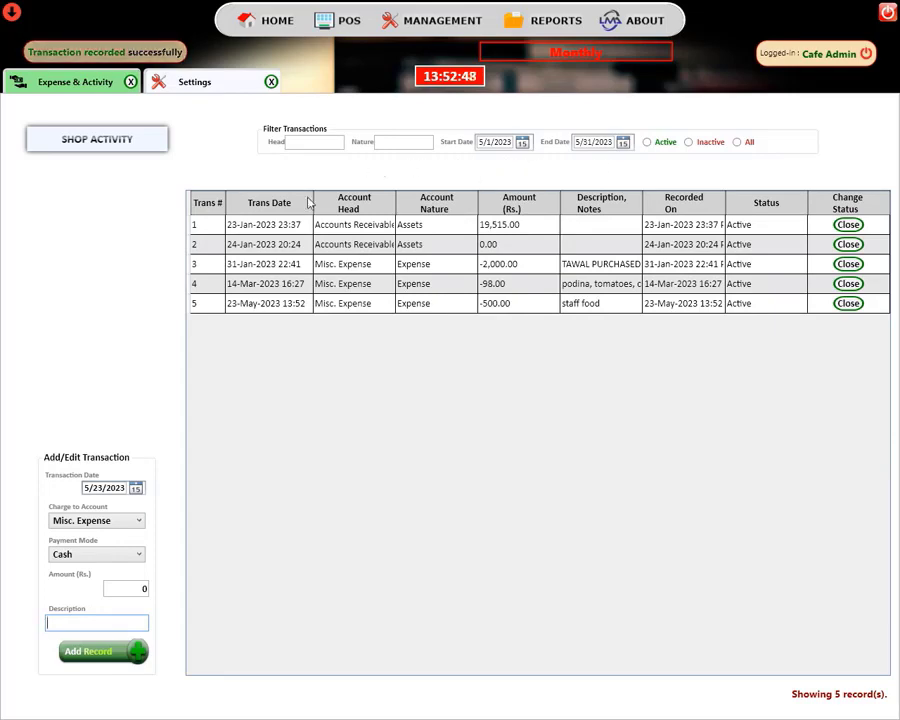
Step: Open the shop opening cash form and enter a quantity of 1 for both the 5000 and 500 bills
click(323, 26)
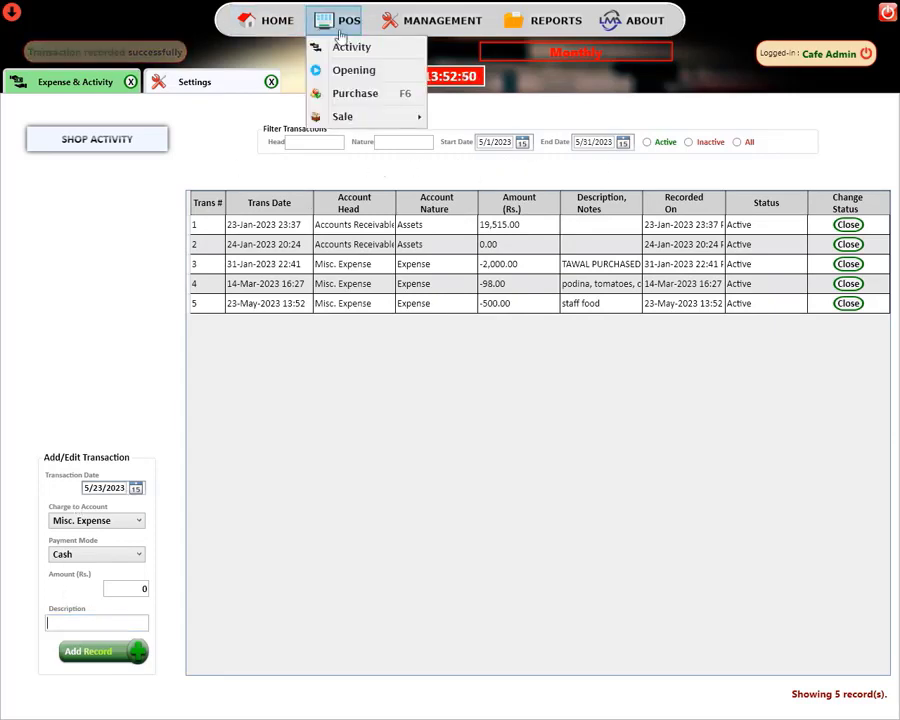
click(350, 70)
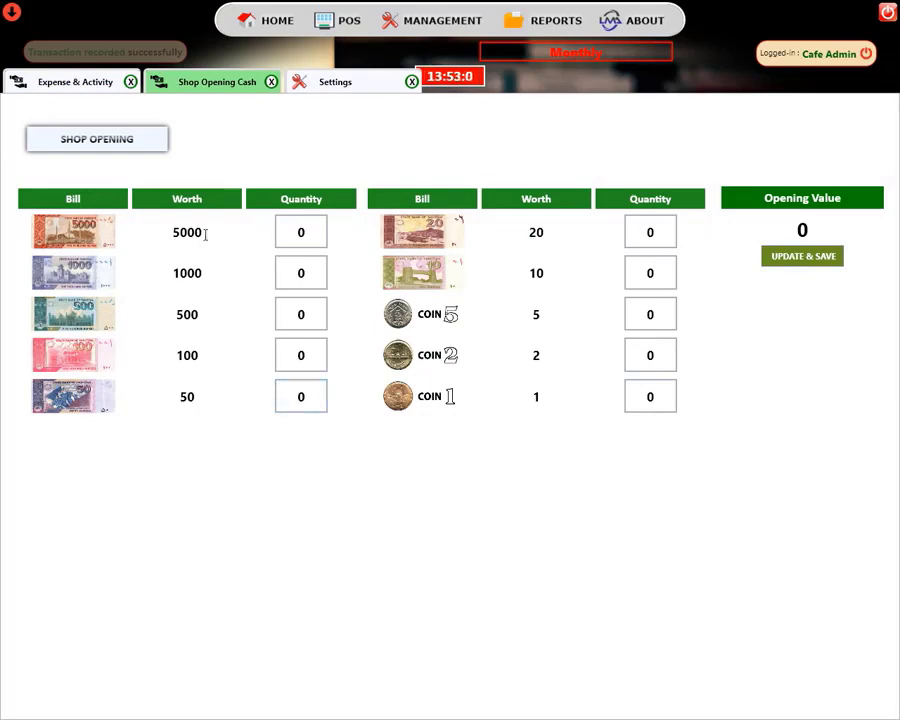
click(300, 231)
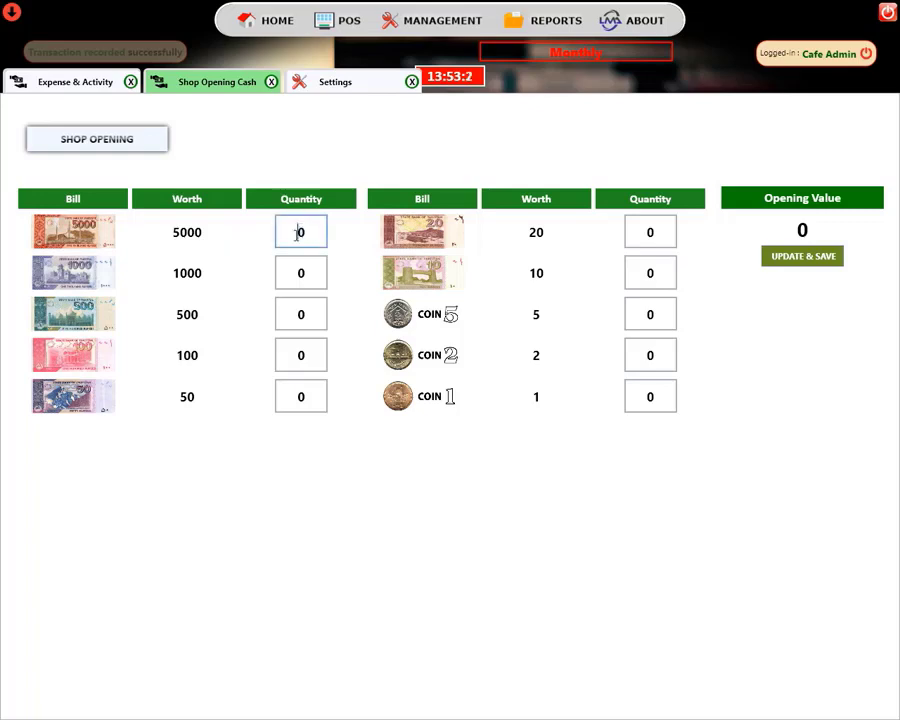
text(1)
click(318, 305)
text(1)
Step: Enter quantities of 3 for the 100 bill and 2 for the 50 bill, and save the opening value
click(307, 354)
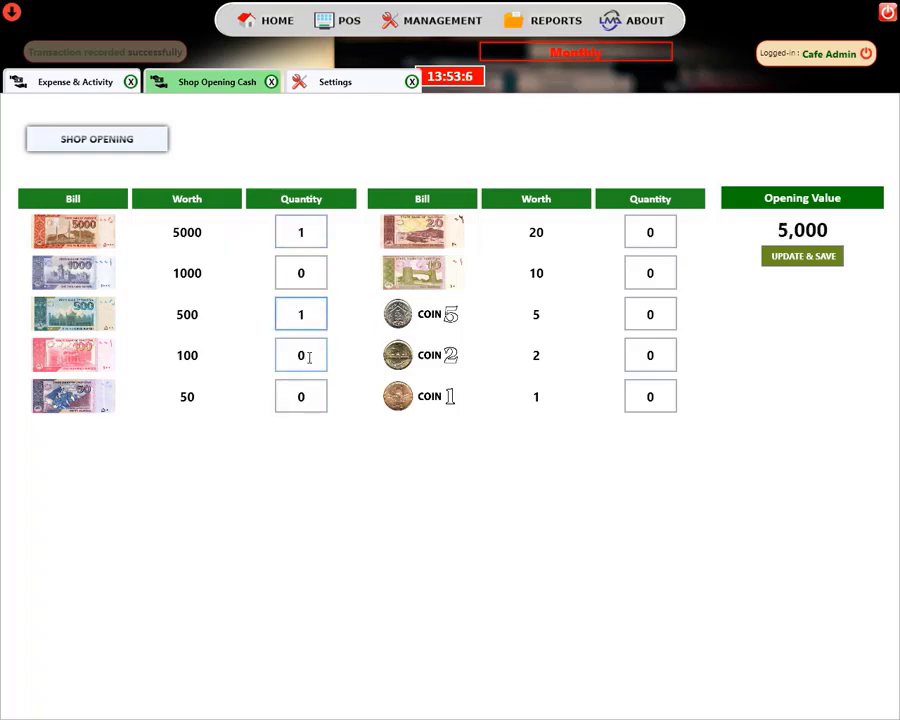
text(3)
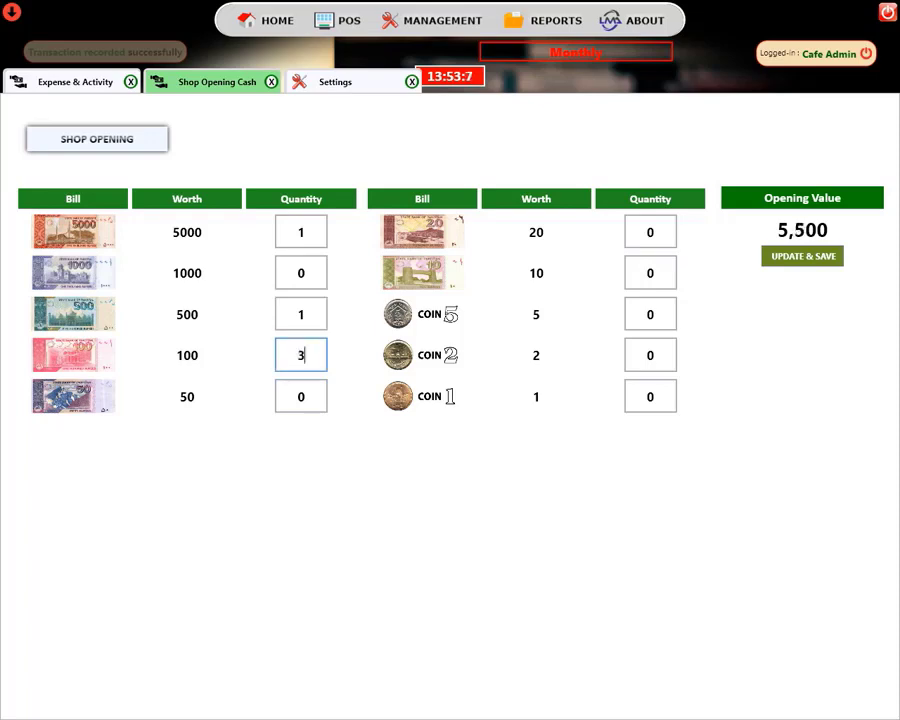
click(317, 395)
text(2)
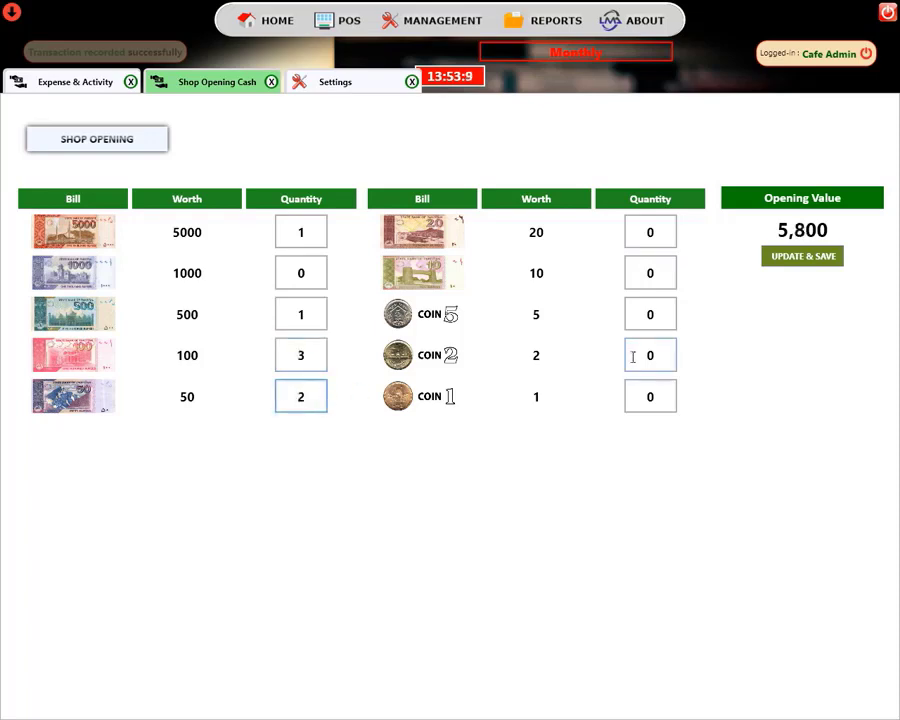
key(Tab)
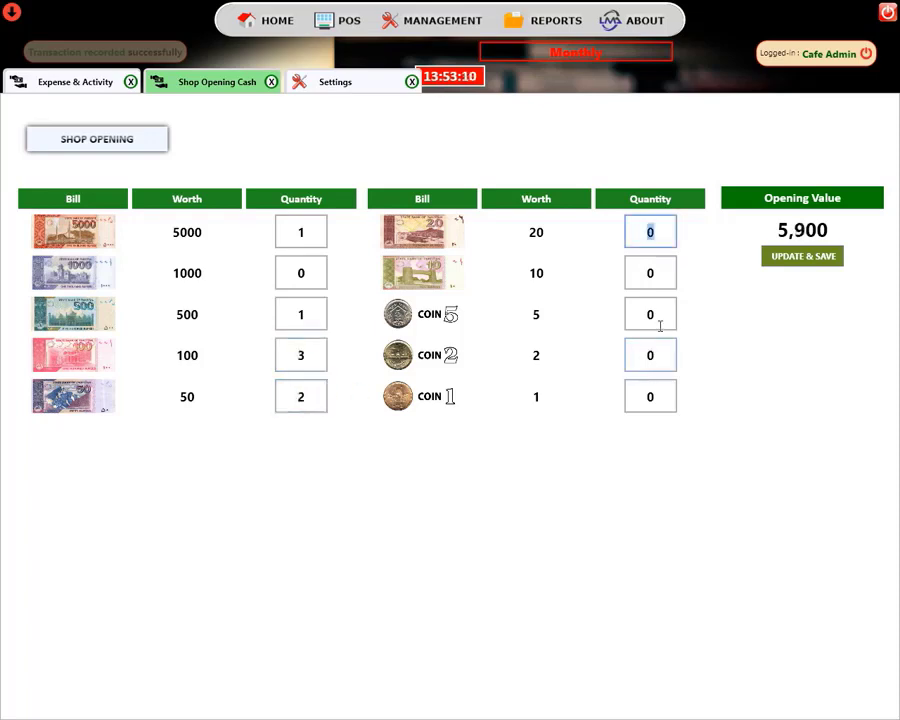
click(809, 260)
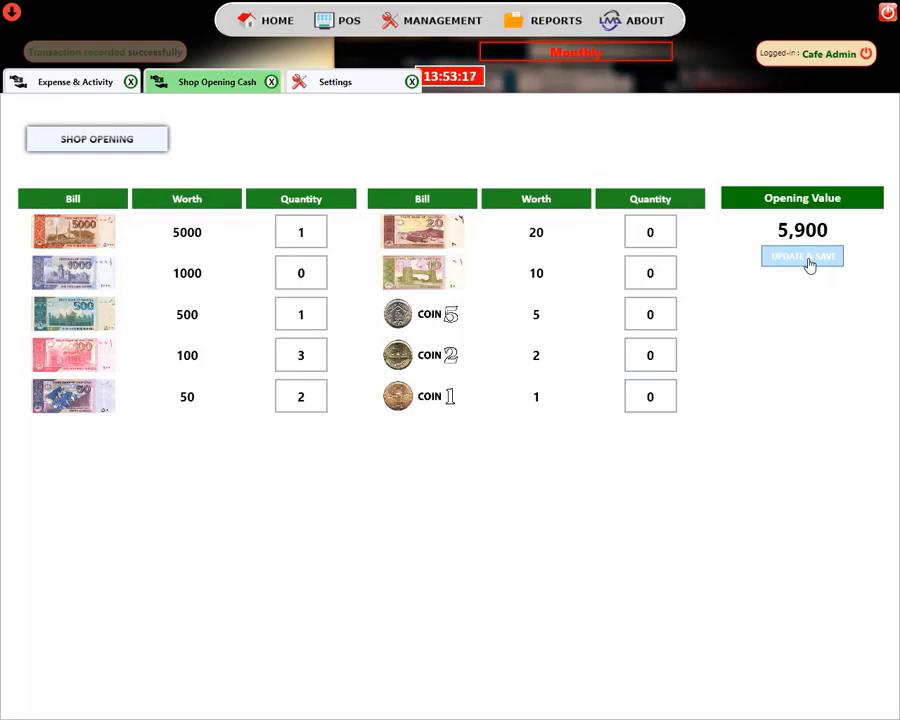
Step: Open the purchase form, choose ZINGER PATTI as the raw product, and view the purchase date calendar
click(338, 20)
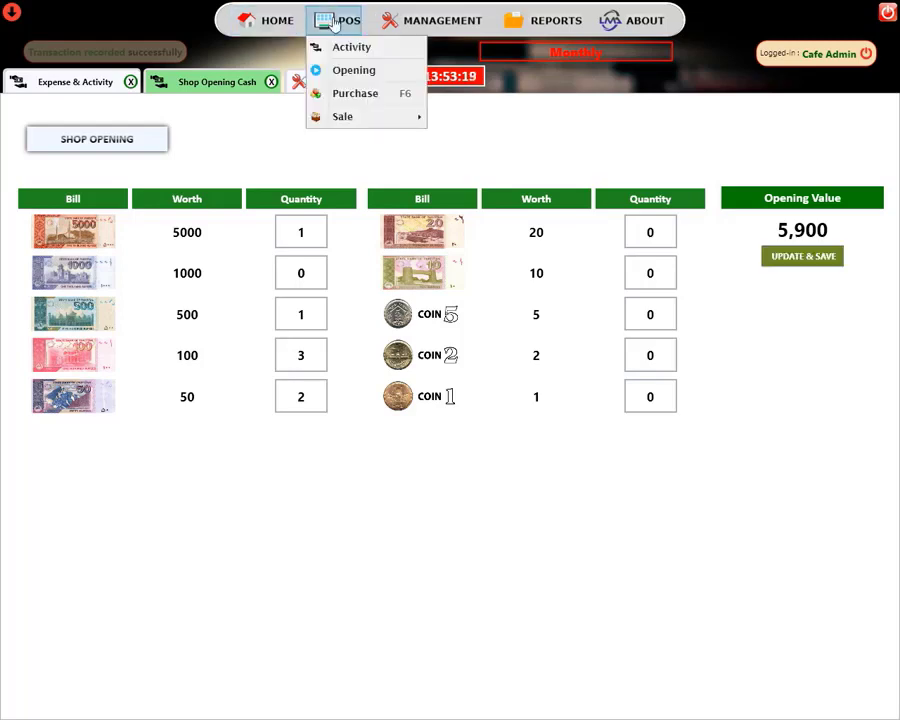
click(352, 96)
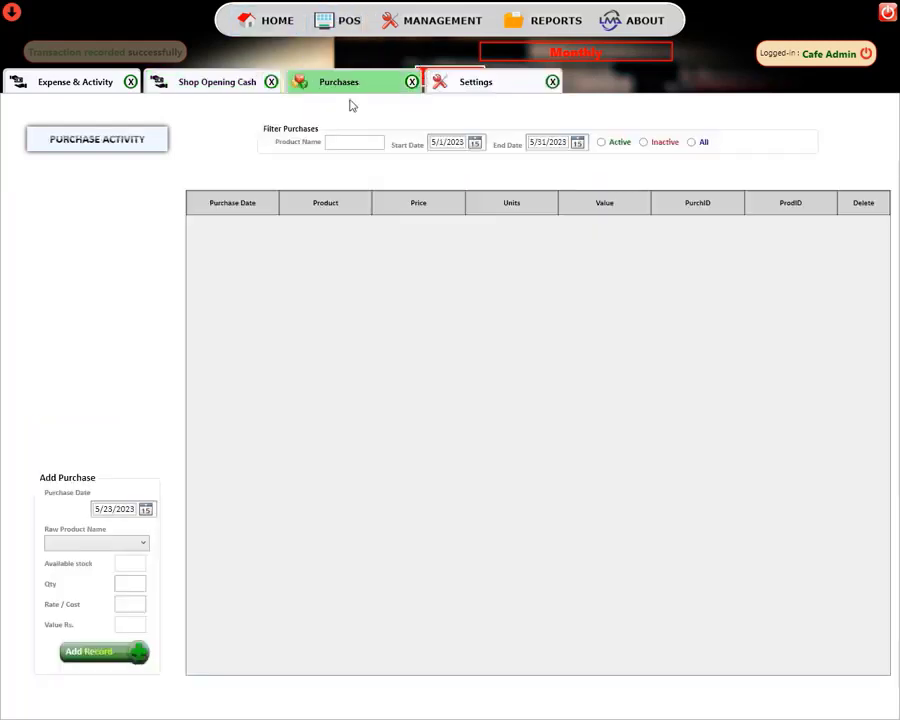
click(112, 545)
scroll(92, 512, down, 10)
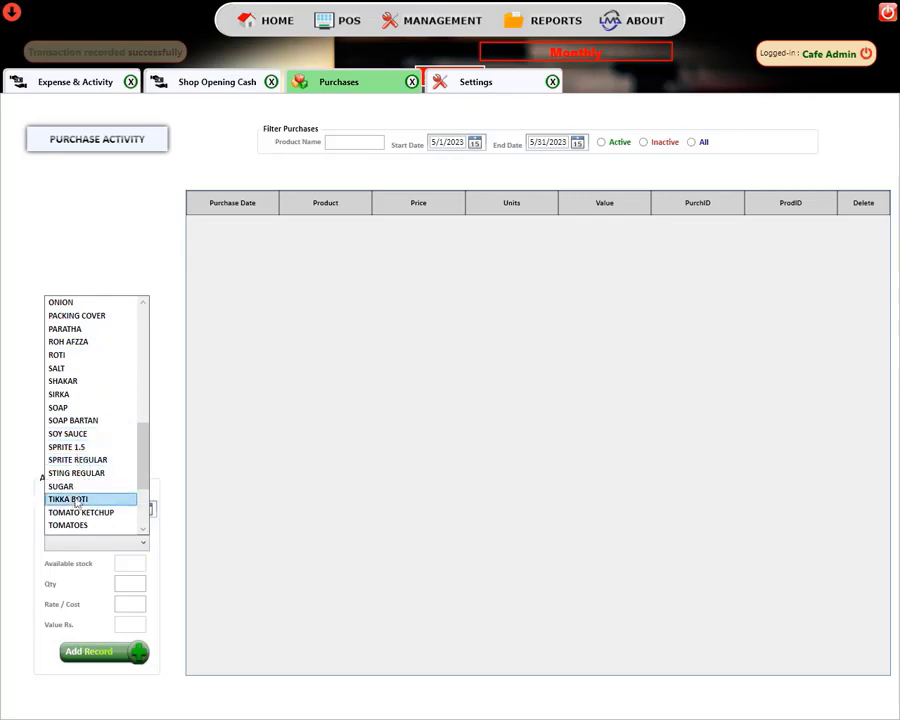
scroll(92, 512, down, 3)
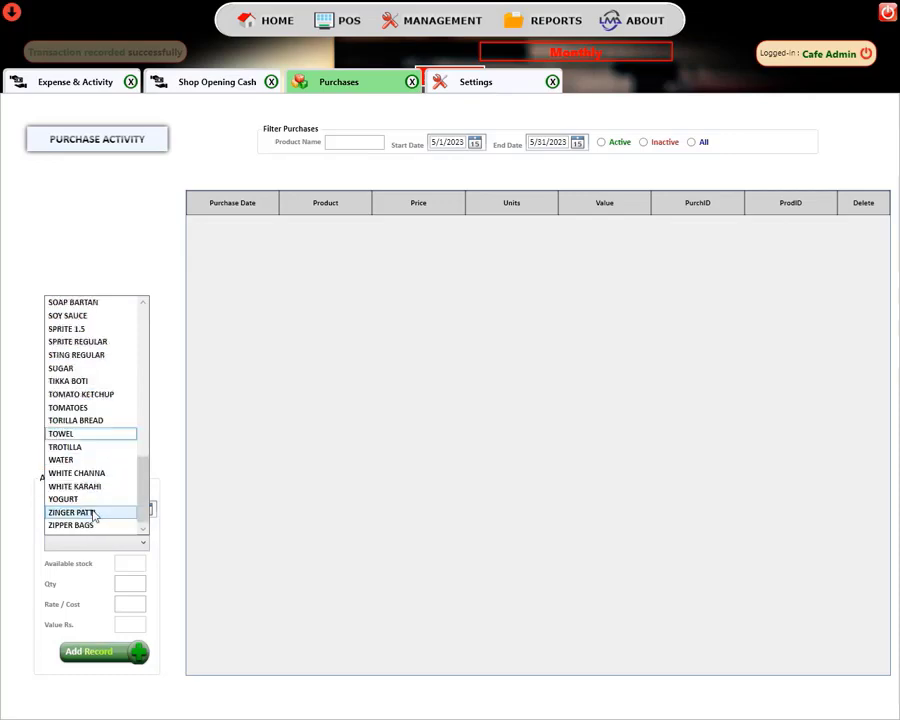
click(88, 513)
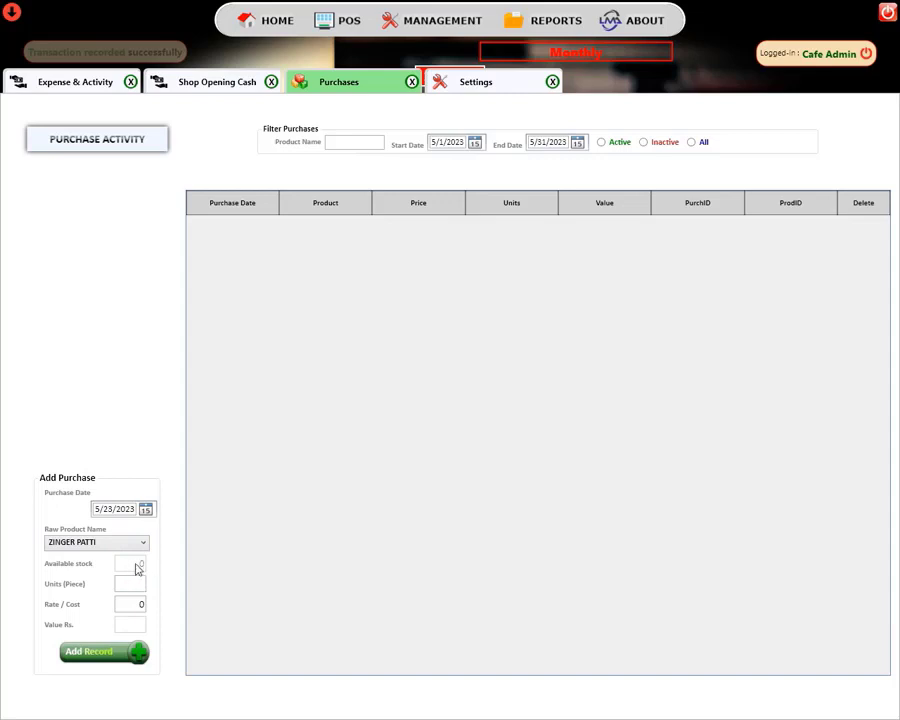
click(146, 510)
click(146, 511)
Step: Open sale entry and add DASANI WATER 1.5 LTR, ACHAR CHICKEN HAFF and DIET COKE 250ML (CAN) to the bill
click(346, 24)
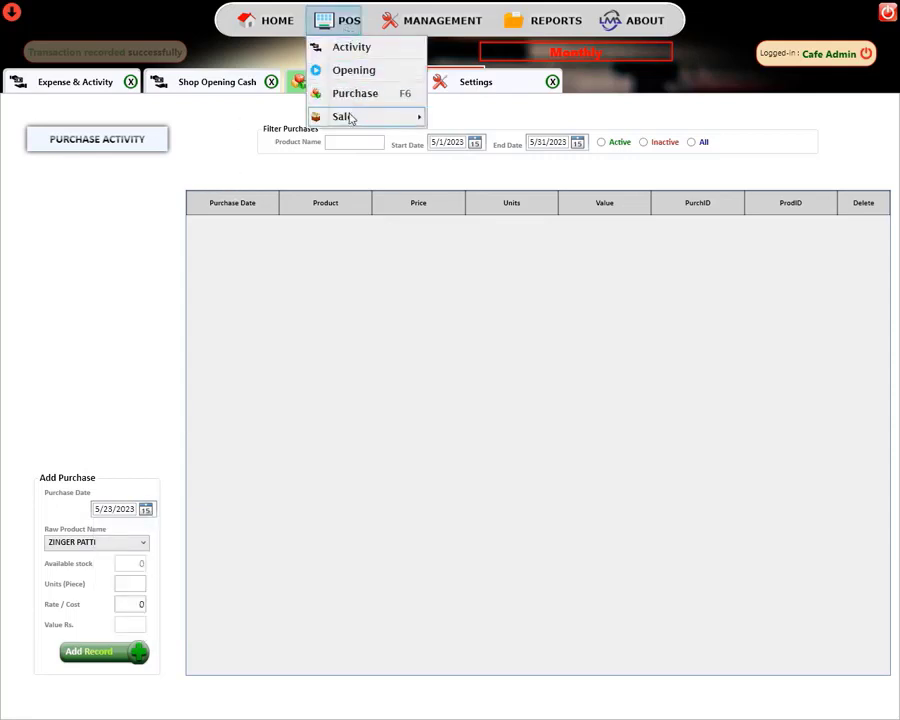
mouse_move(350, 118)
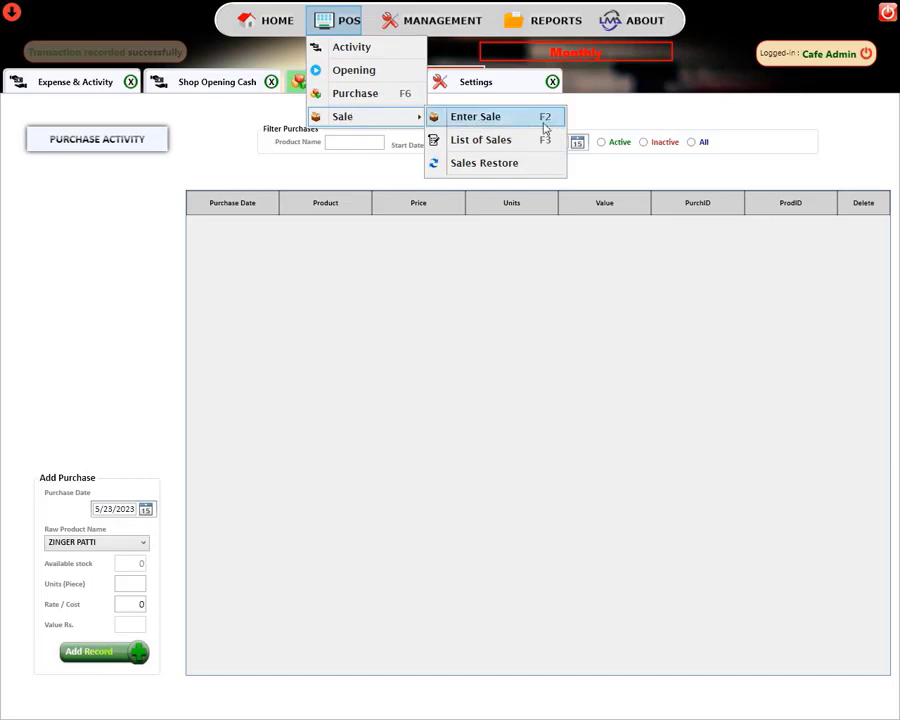
click(471, 121)
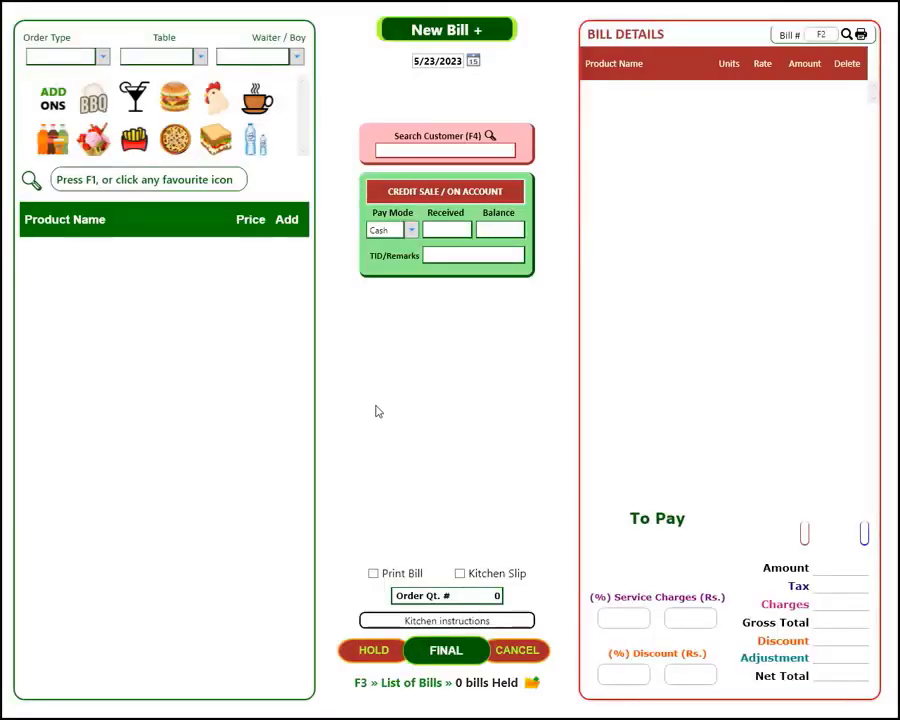
click(256, 142)
click(289, 251)
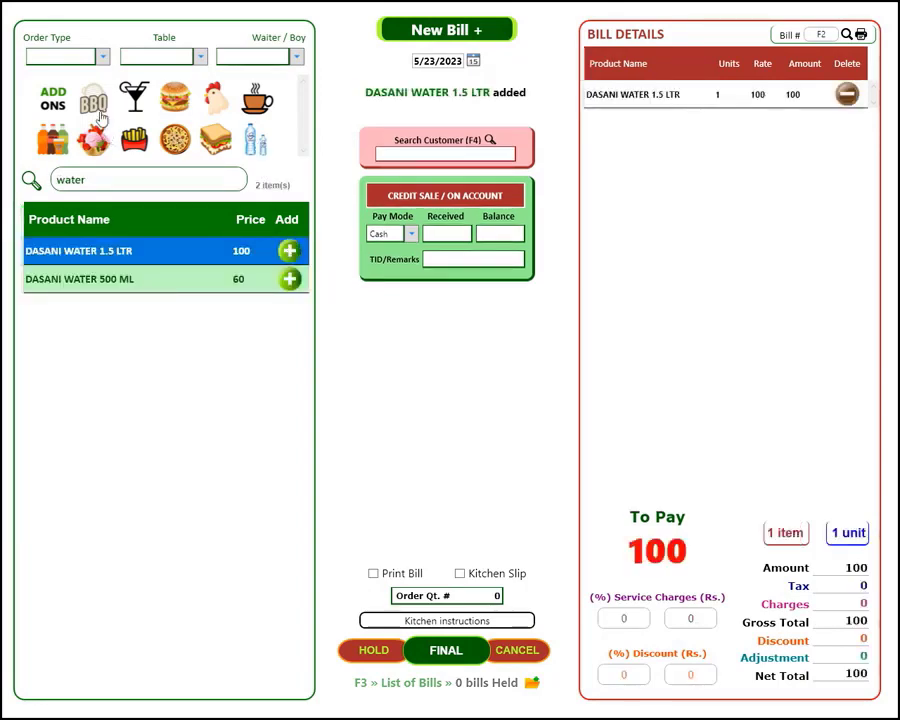
click(62, 105)
click(281, 280)
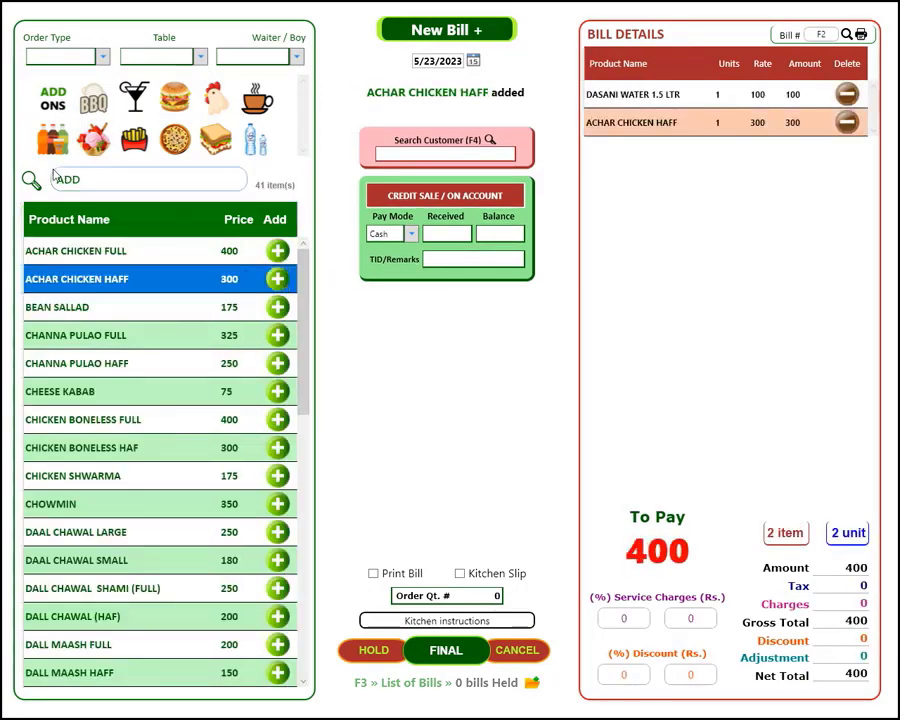
click(50, 142)
click(289, 391)
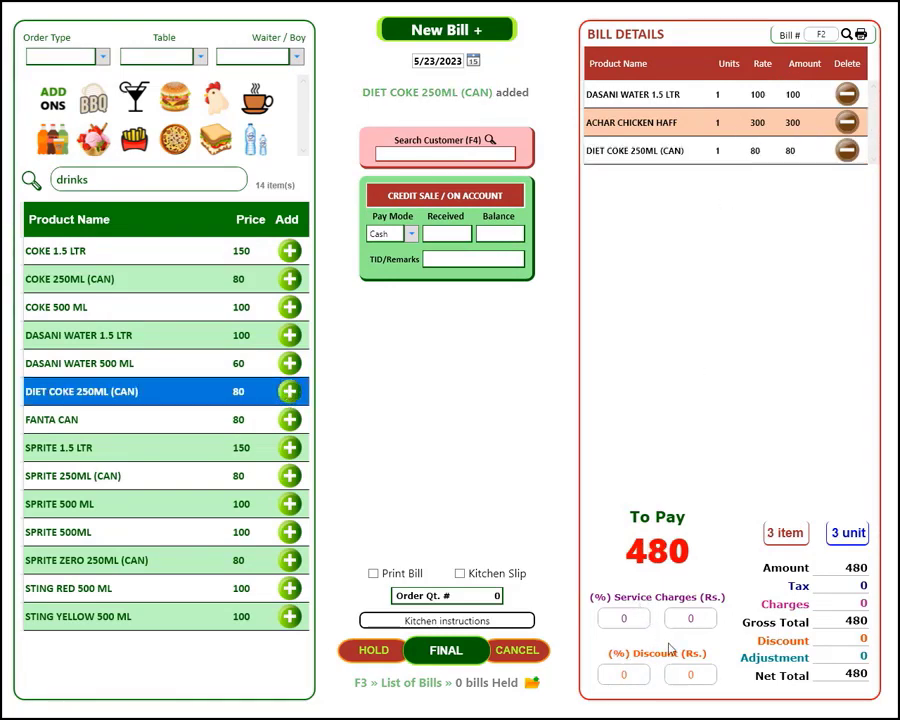
Step: Try a 5% discount on the bill and replace it with a fixed discount of Rs. 80
click(624, 674)
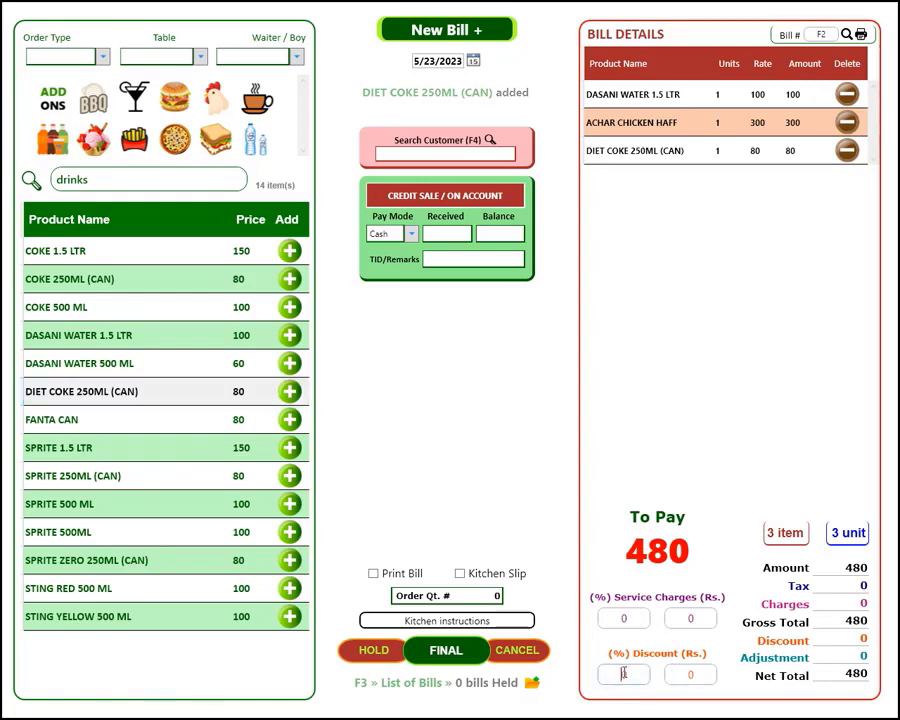
click(675, 674)
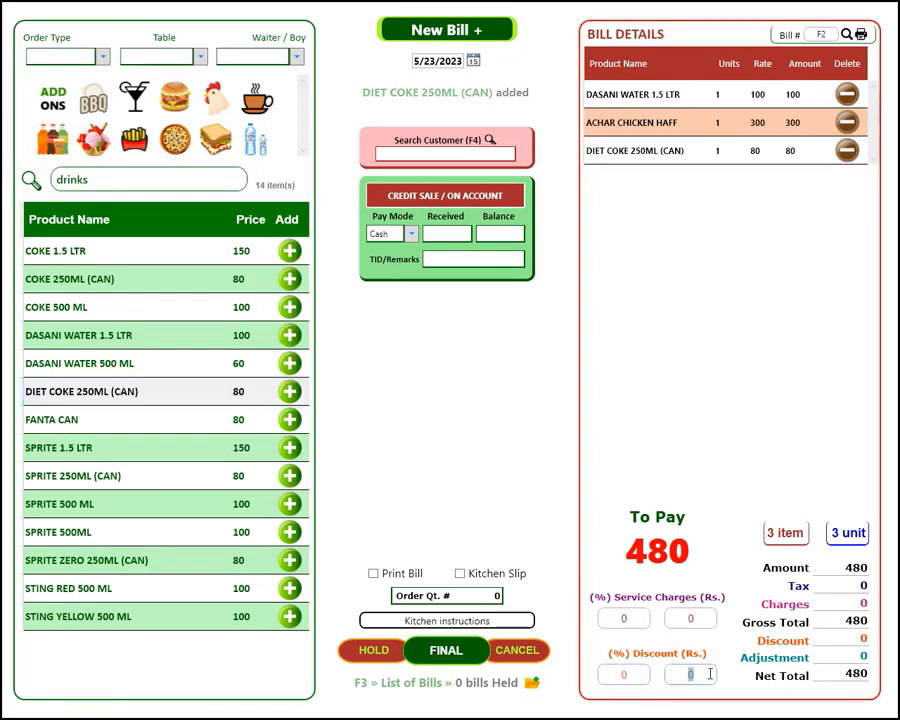
click(619, 674)
text(5)
key(Tab)
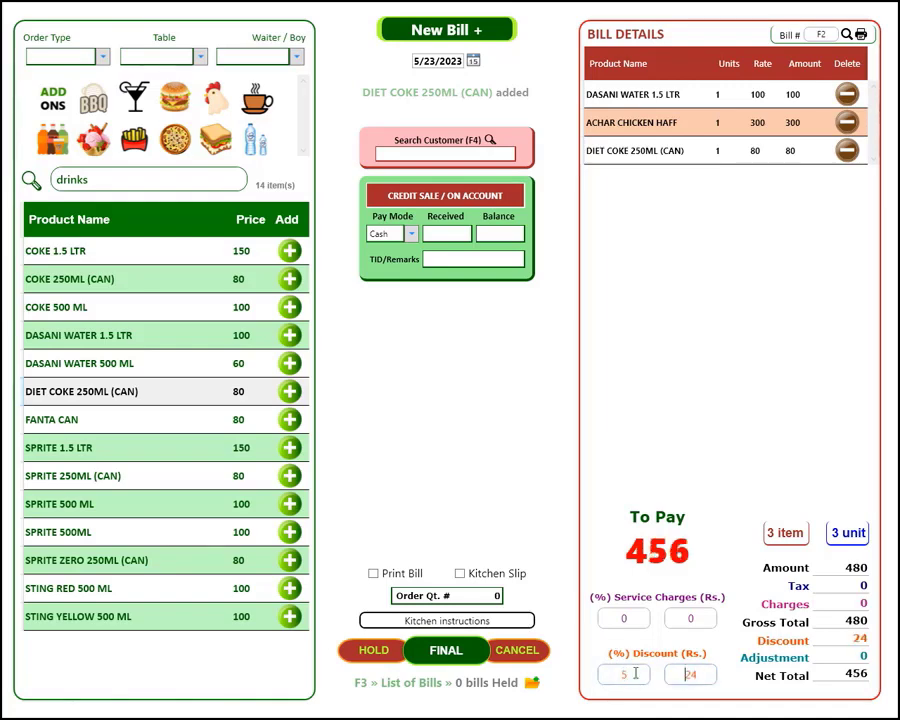
click(688, 674)
text(80)
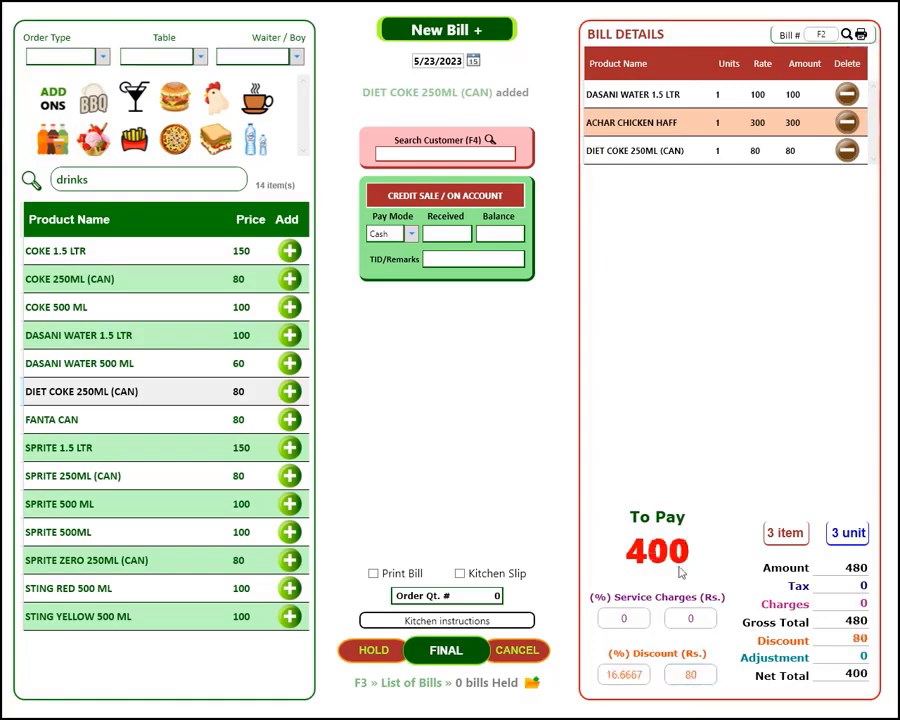
Step: Try a 5% service charge on the bill and replace it with a fixed charge of Rs. 100
drag(647, 617, 619, 617)
text(5)
key(Tab)
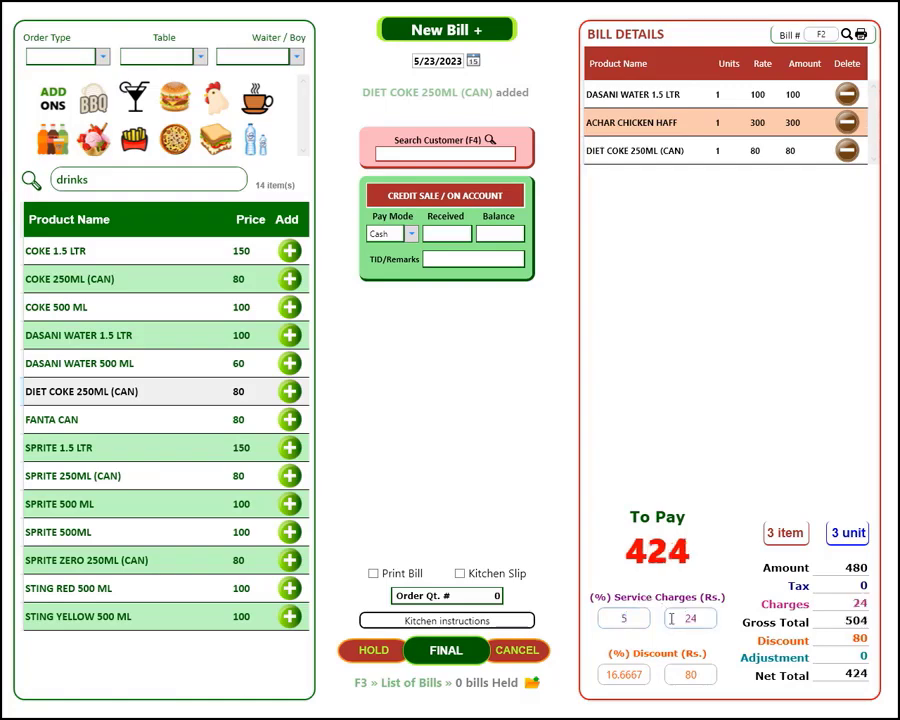
drag(699, 617, 653, 615)
text(100)
key(Tab)
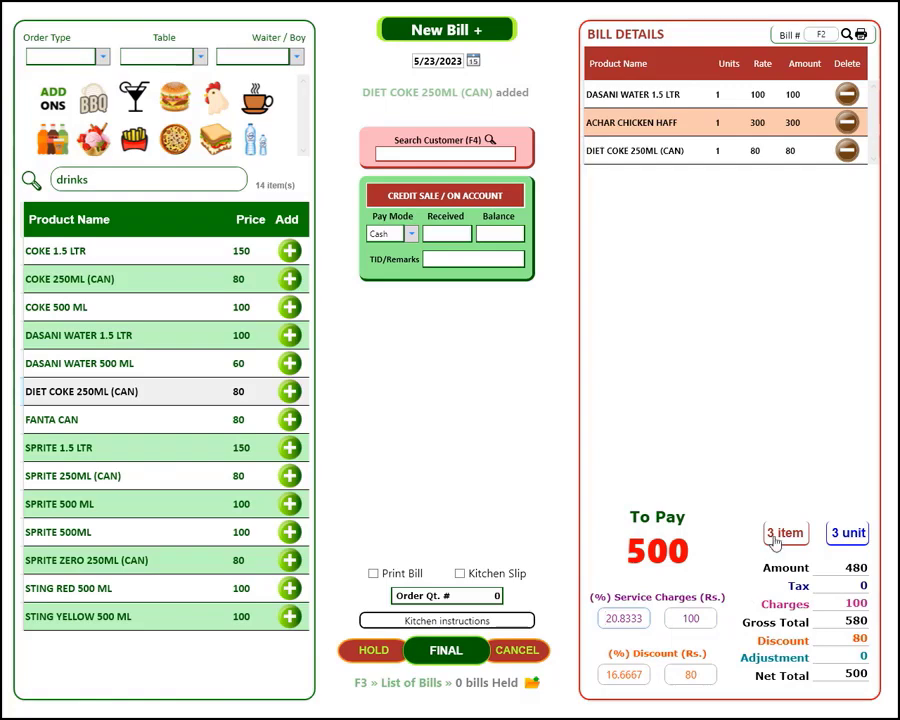
Step: Enable printing of the bill and kitchen slip, set the order Qt. number to 748, and enter "spicy" as the kitchen instructions
click(373, 574)
click(461, 575)
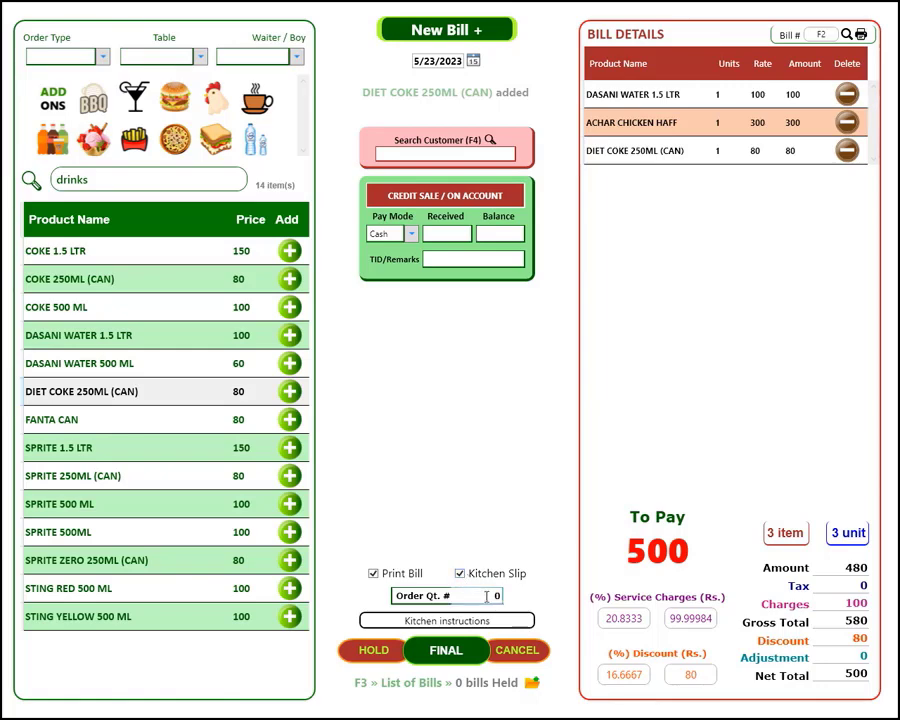
click(498, 596)
text(8)
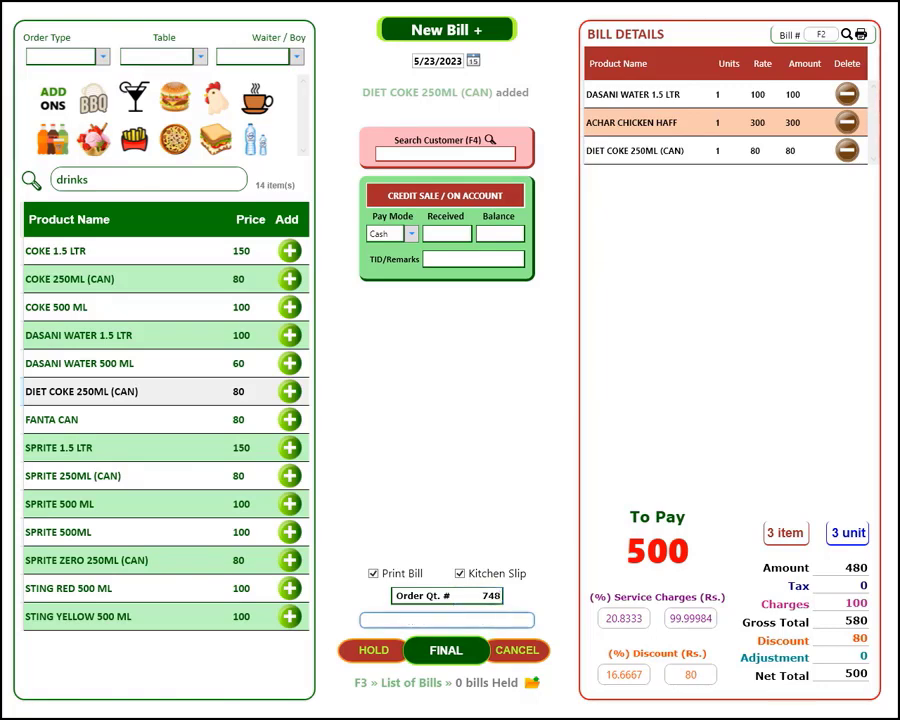
text(cy)
Step: Set the order type to Dine-In, with Counter as both the table and the waiter
click(104, 57)
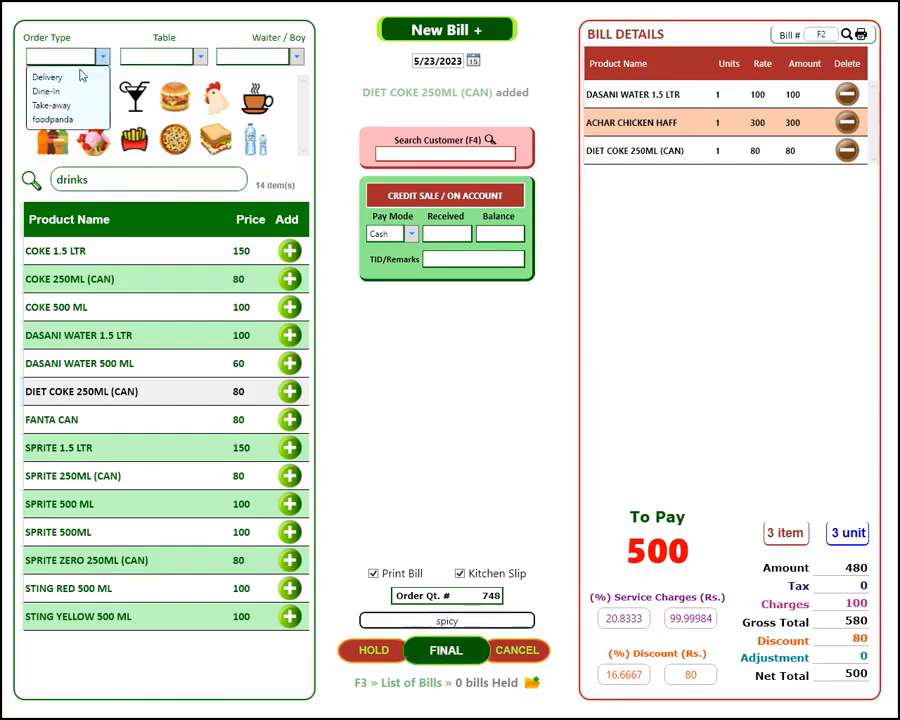
click(58, 91)
click(200, 57)
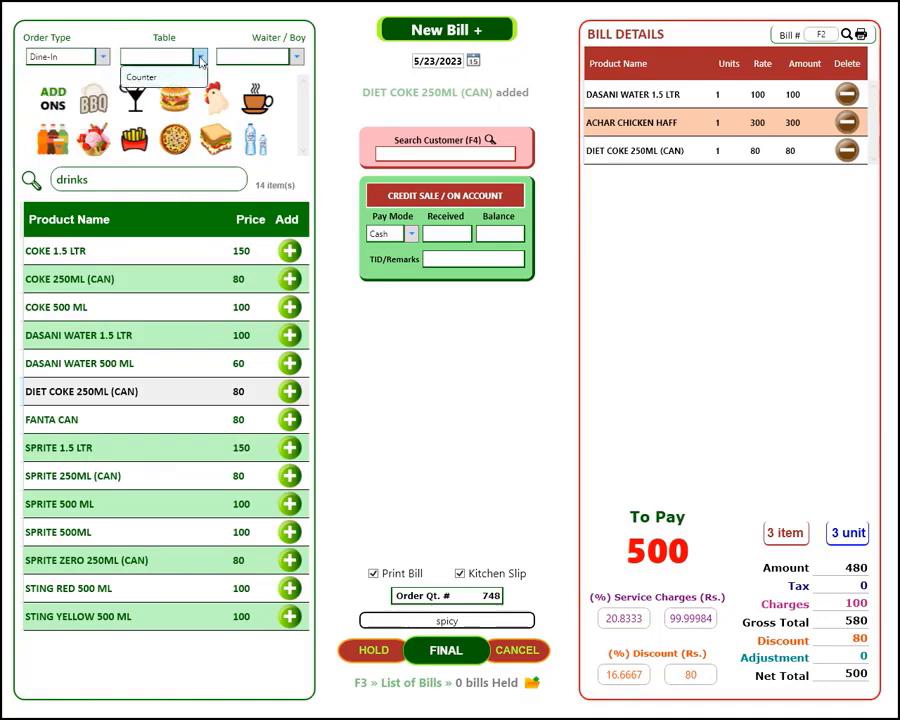
click(172, 76)
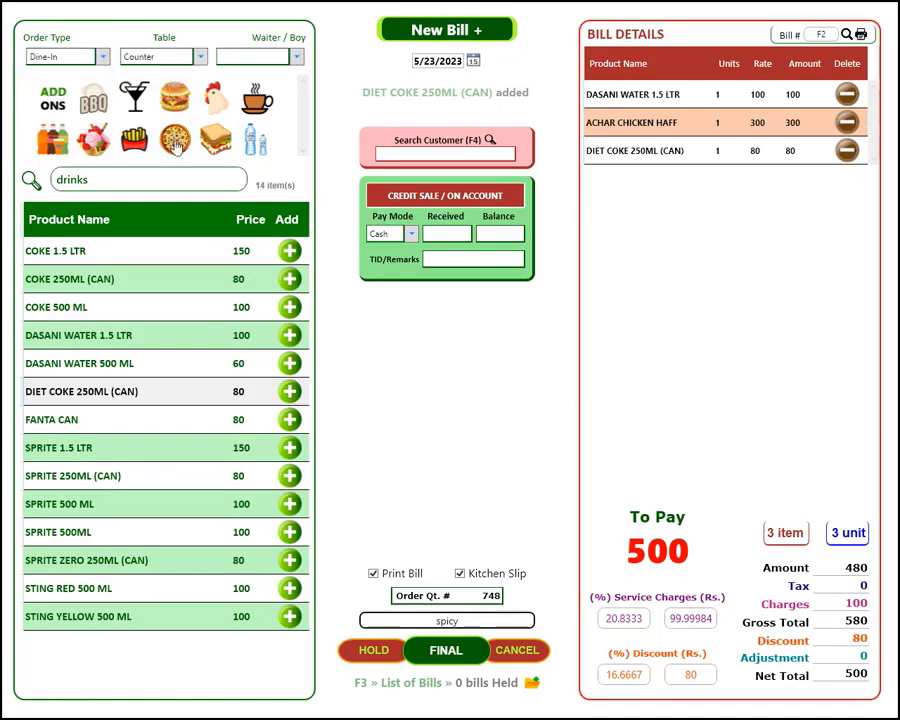
click(297, 57)
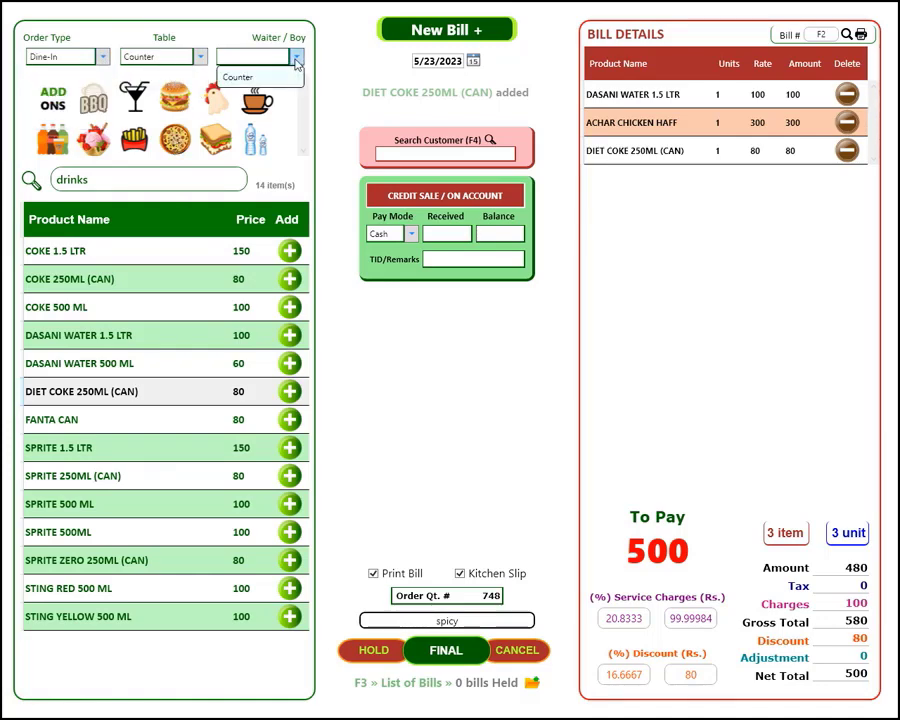
click(240, 77)
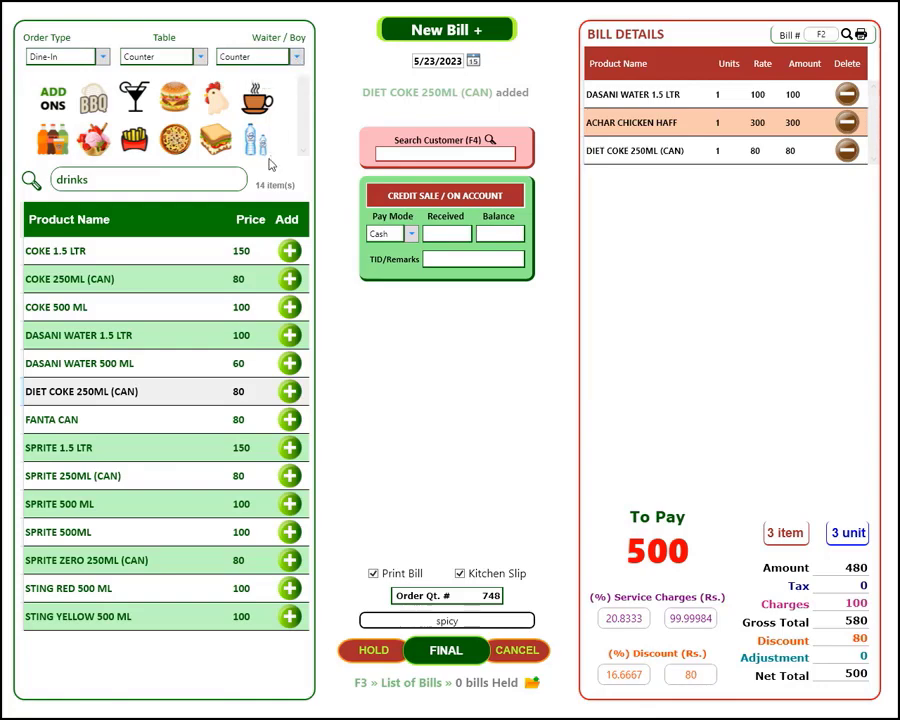
Step: Put the bill on hold and save its print output in Documents as an OpenXPS file named "bill"
click(459, 621)
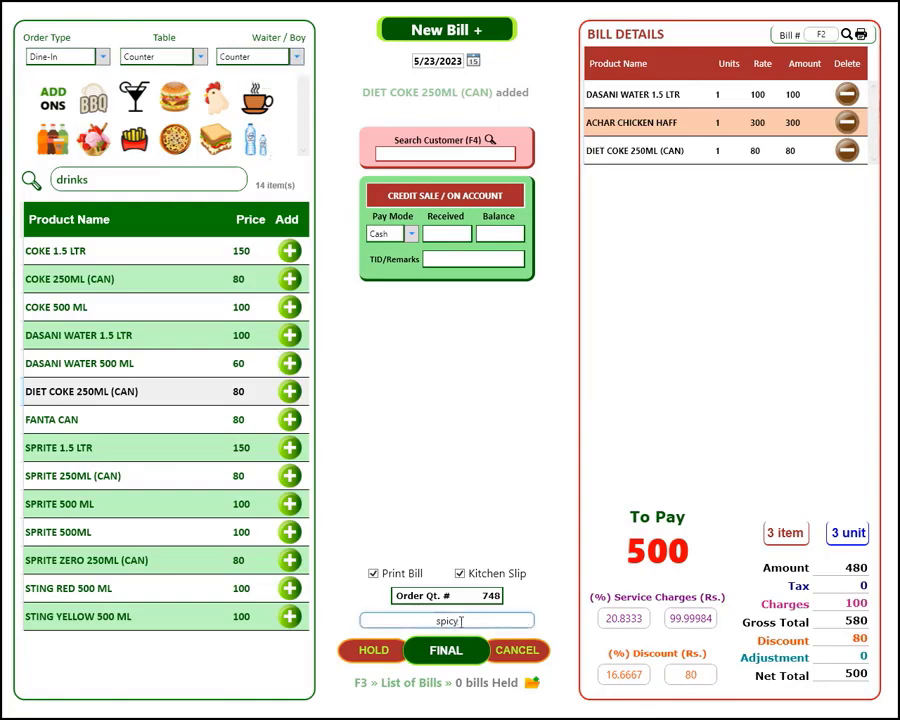
click(386, 655)
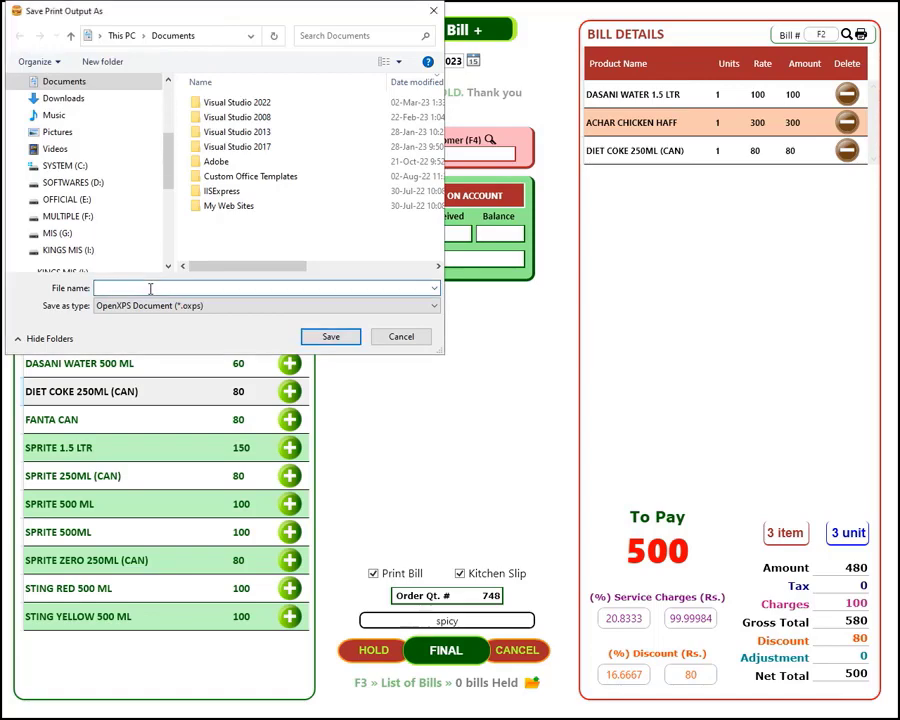
text(bill)
click(327, 338)
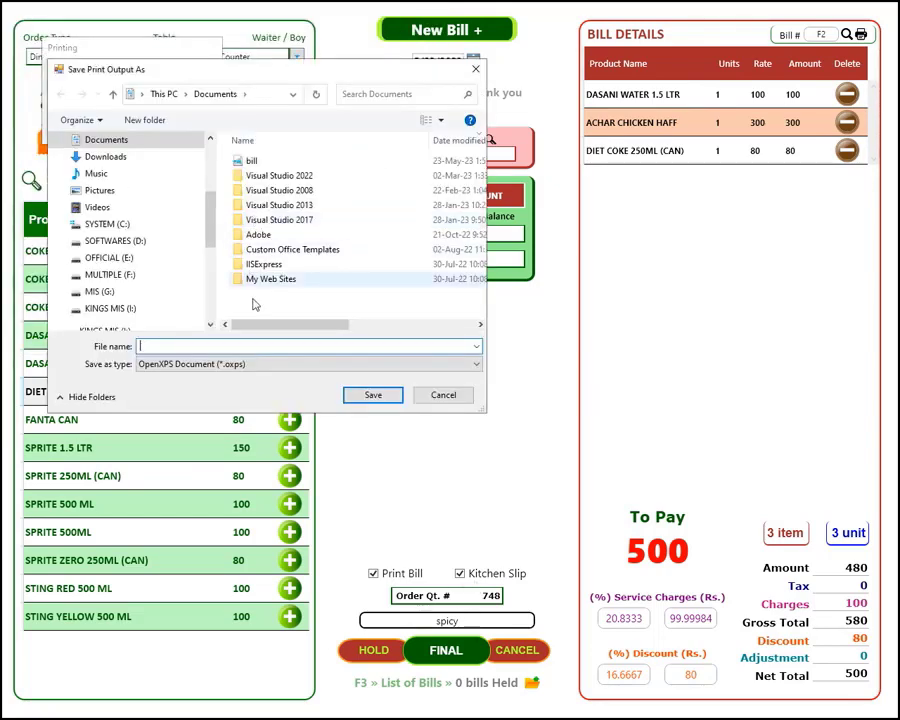
Step: Save the kitchen slip's print output in Documents as an OpenXPS file named "kot", and leave the sales screen
text(kot)
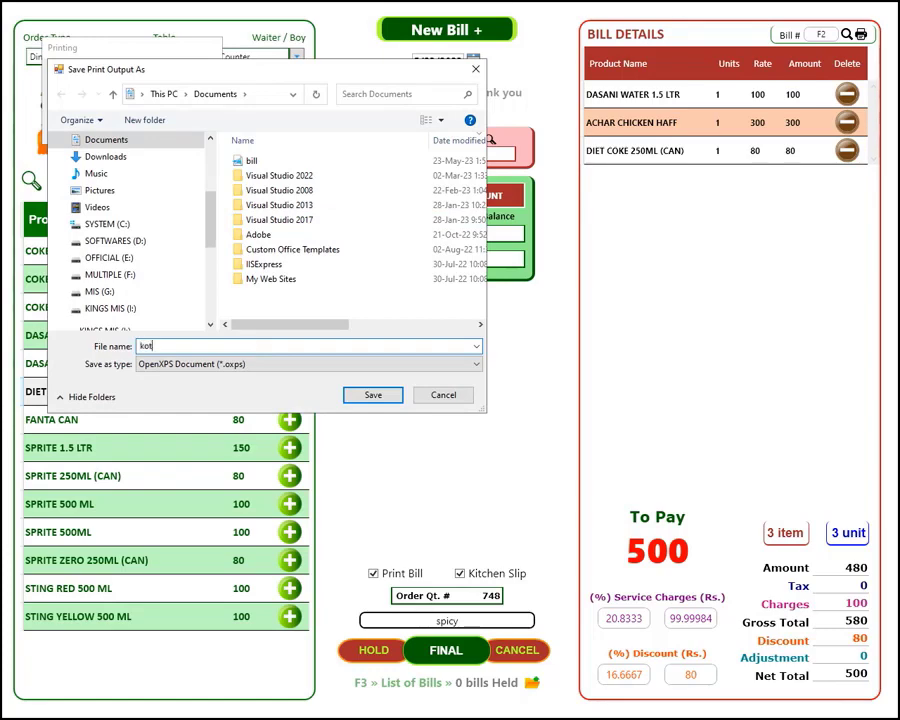
click(370, 394)
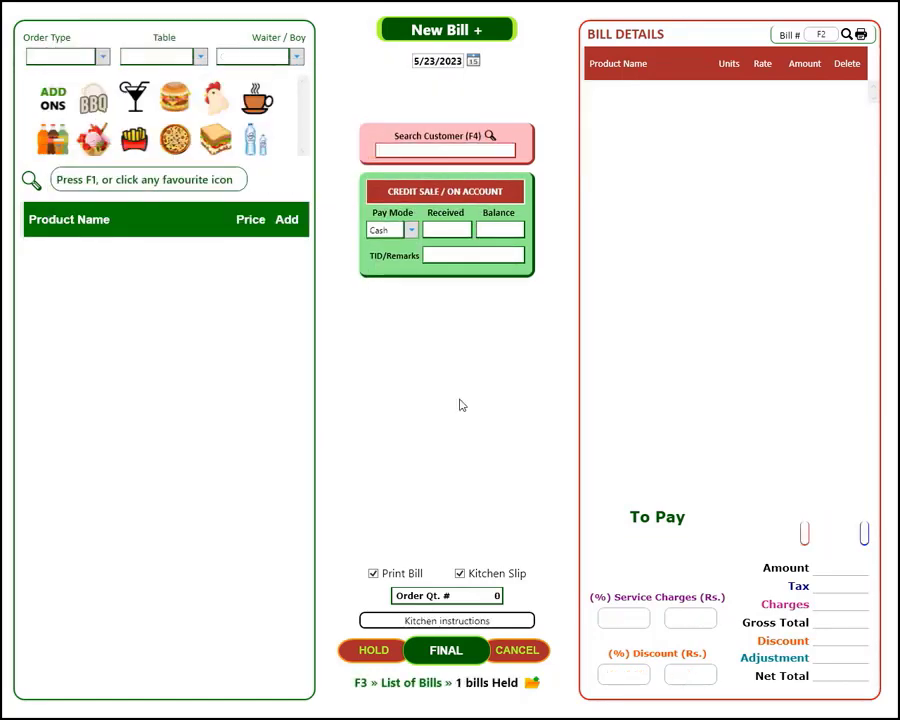
key(Escape)
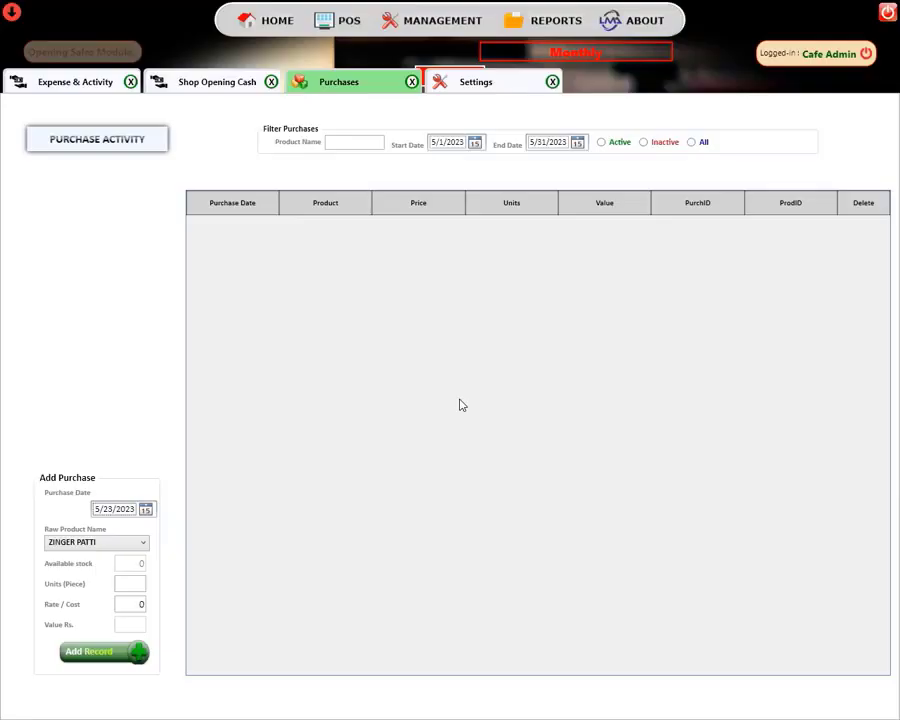
Step: Close the open Expense & Activity, Shop Opening Cash, Purchases and Settings pages
click(130, 82)
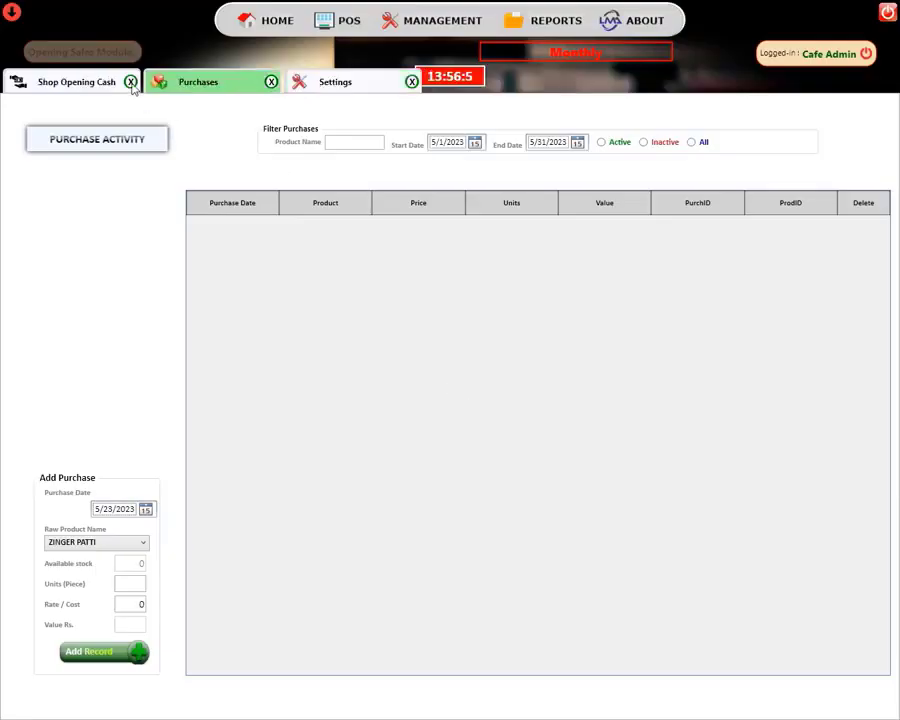
click(131, 83)
click(131, 83)
click(131, 83)
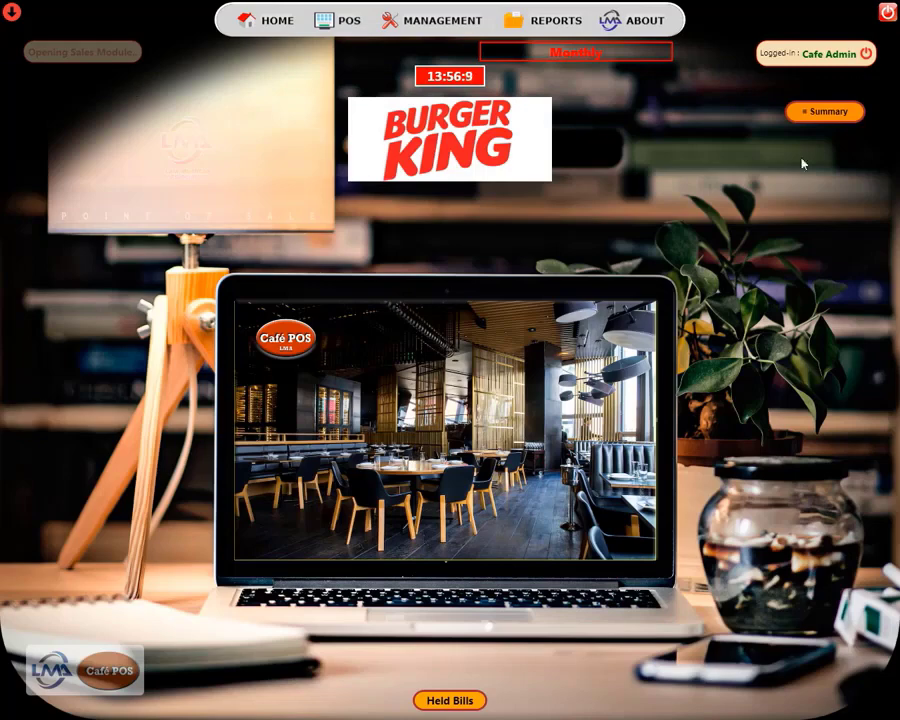
Step: Show the sales summary on the home screen, and view the held bills before hiding them again
click(818, 116)
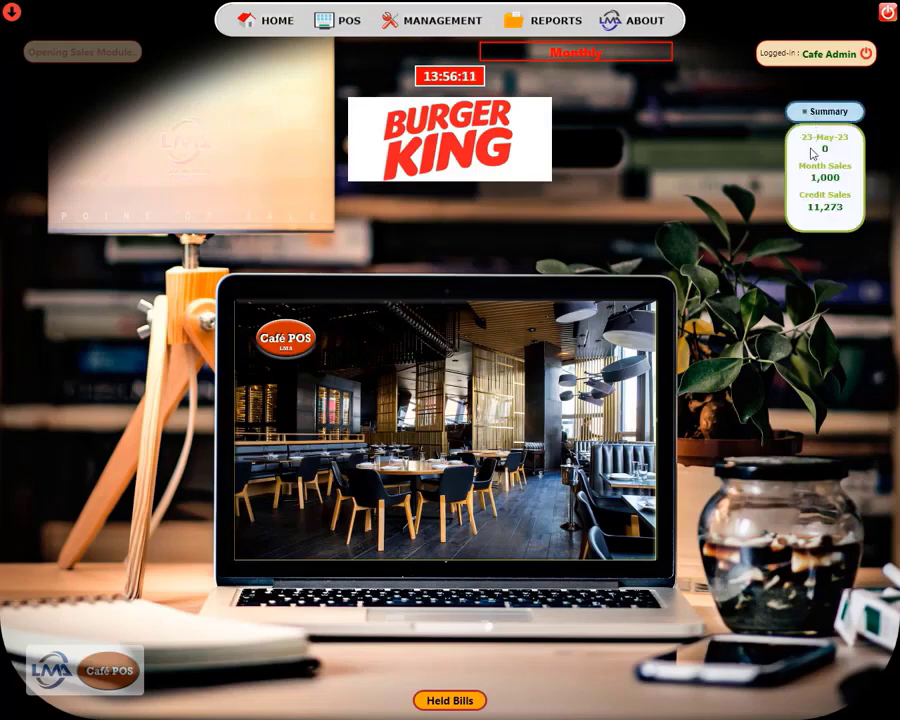
mouse_move(826, 156)
mouse_move(838, 212)
click(450, 703)
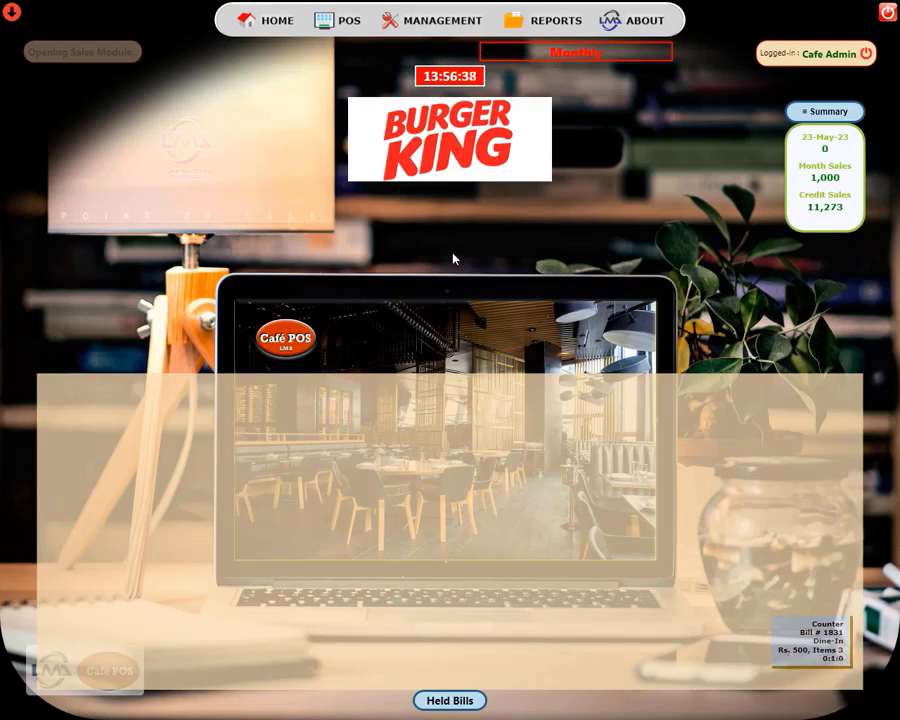
click(447, 698)
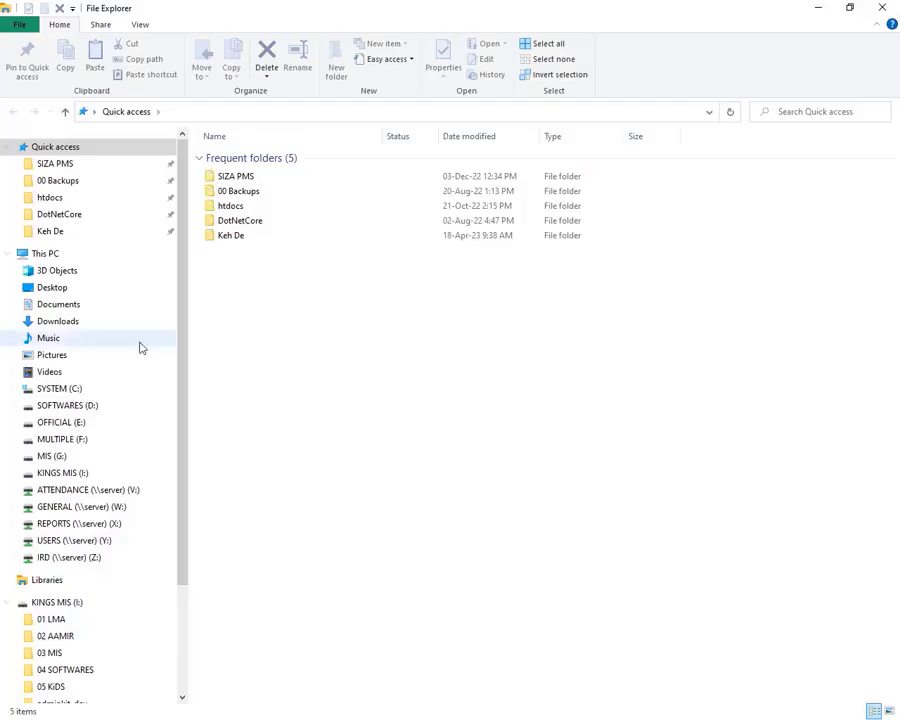
Step: Switch to File Explorer, open the saved "bill" file from Documents, examine the receipt's contents and payment status, and close it
click(72, 313)
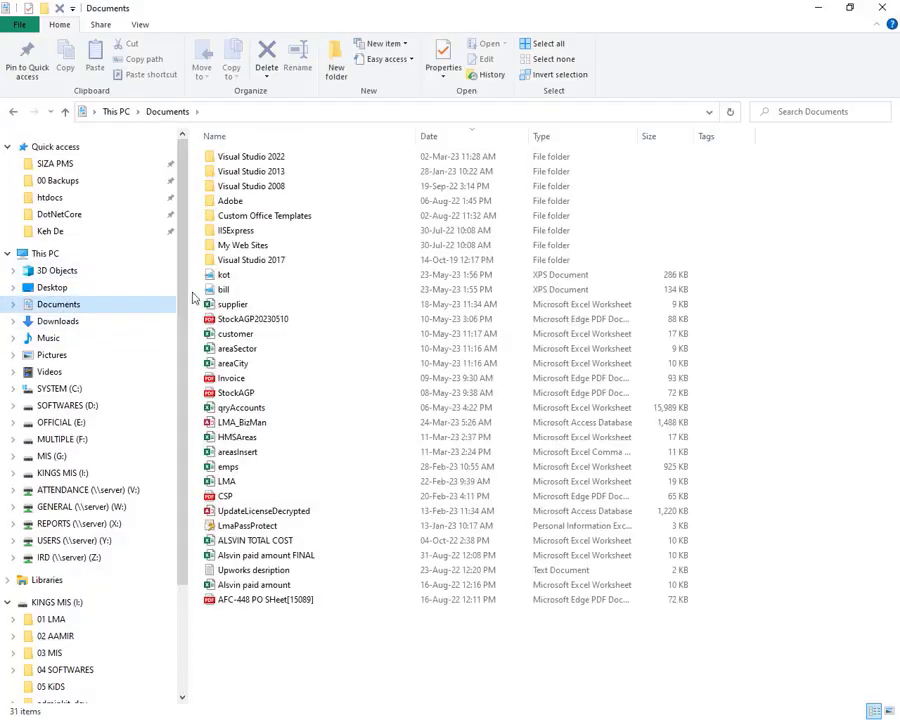
click(220, 291)
double_click(216, 291)
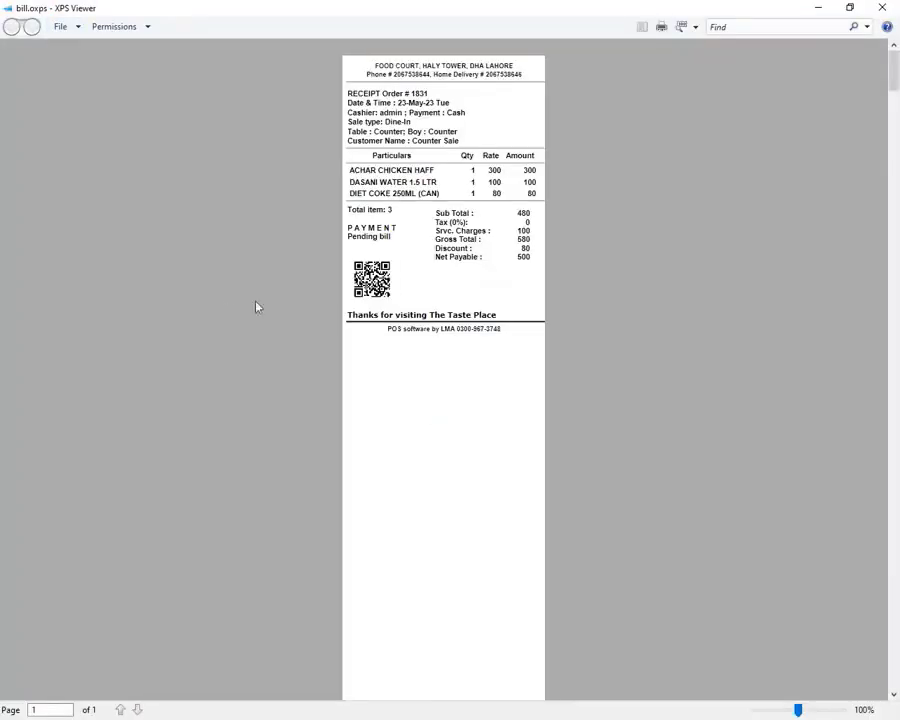
scroll(338, 361, up, 1)
scroll(337, 361, up, 1)
scroll(512, 392, up, 2)
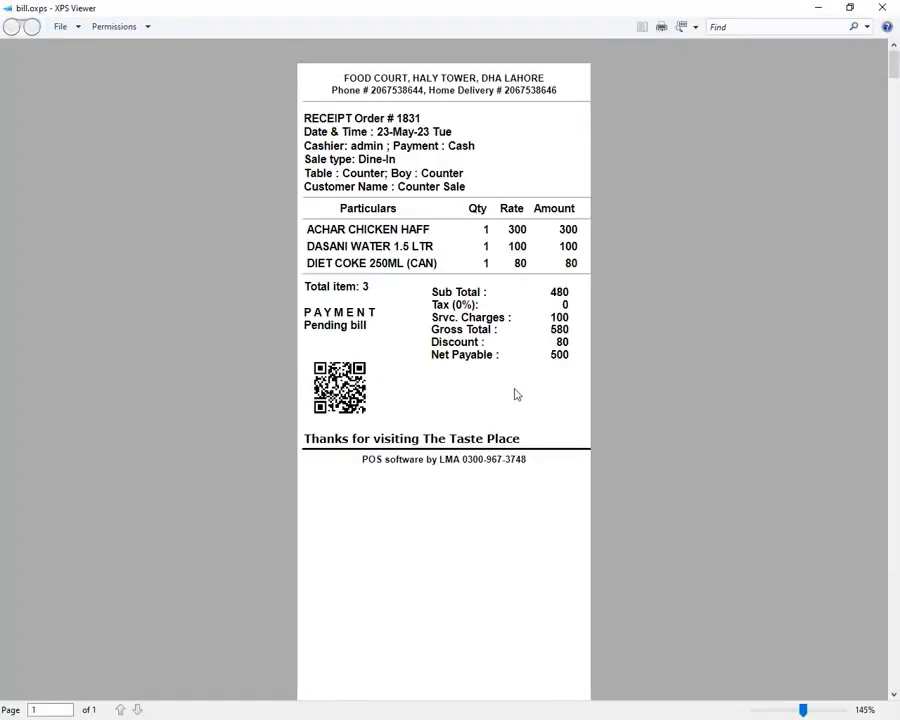
scroll(488, 467, up, 1)
scroll(488, 467, up, 1)
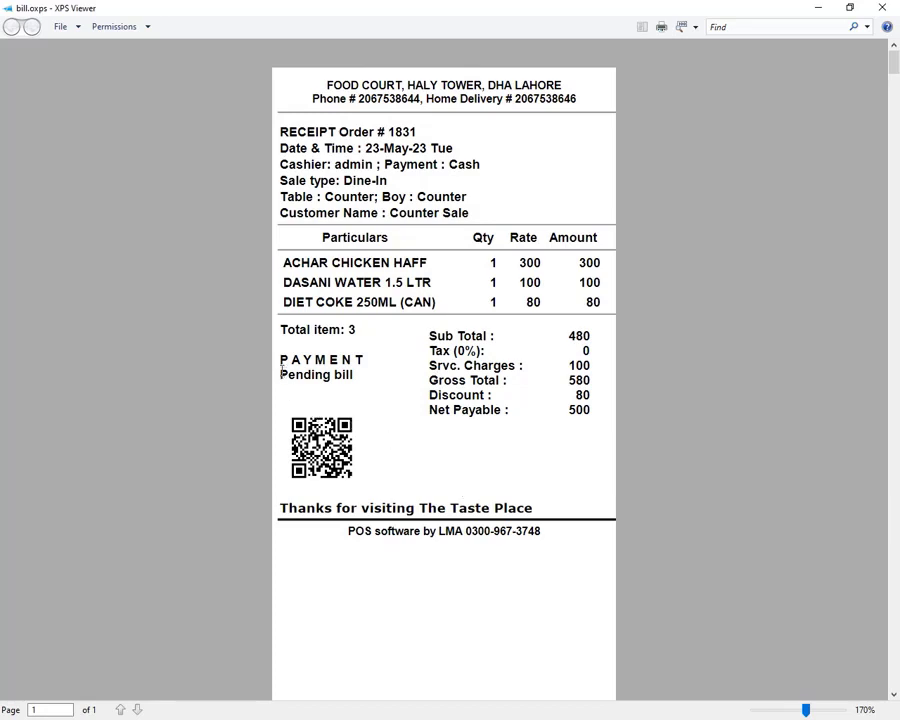
drag(281, 374, 352, 374)
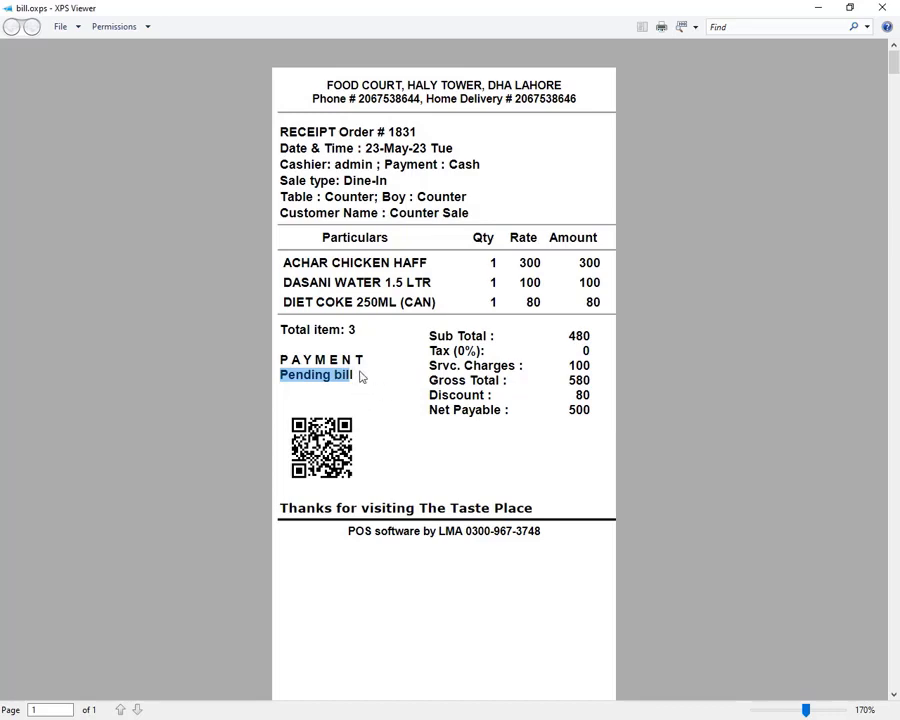
key(alt+F4)
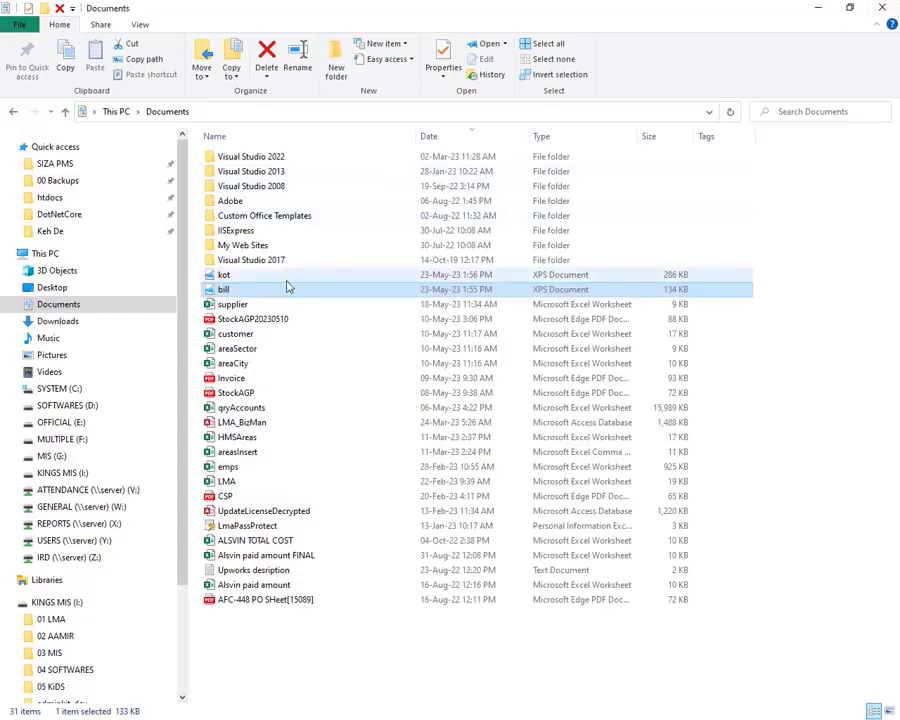
Step: Open the saved "kot" file, examine the kitchen slip's items and instructions, and close both it and the Documents window
double_click(226, 276)
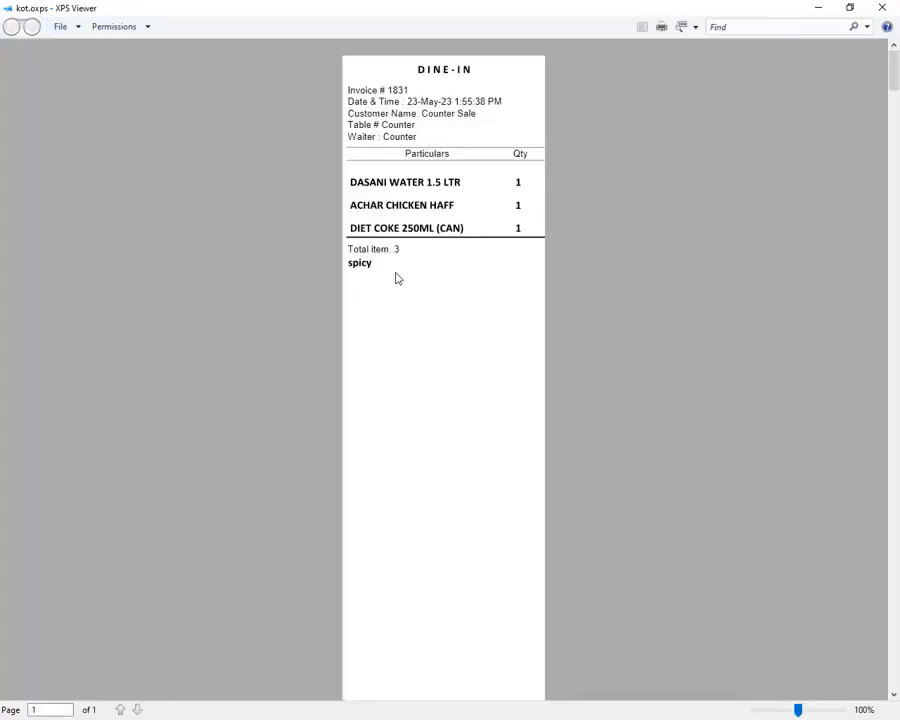
scroll(491, 178, up, 1)
scroll(491, 178, up, 2)
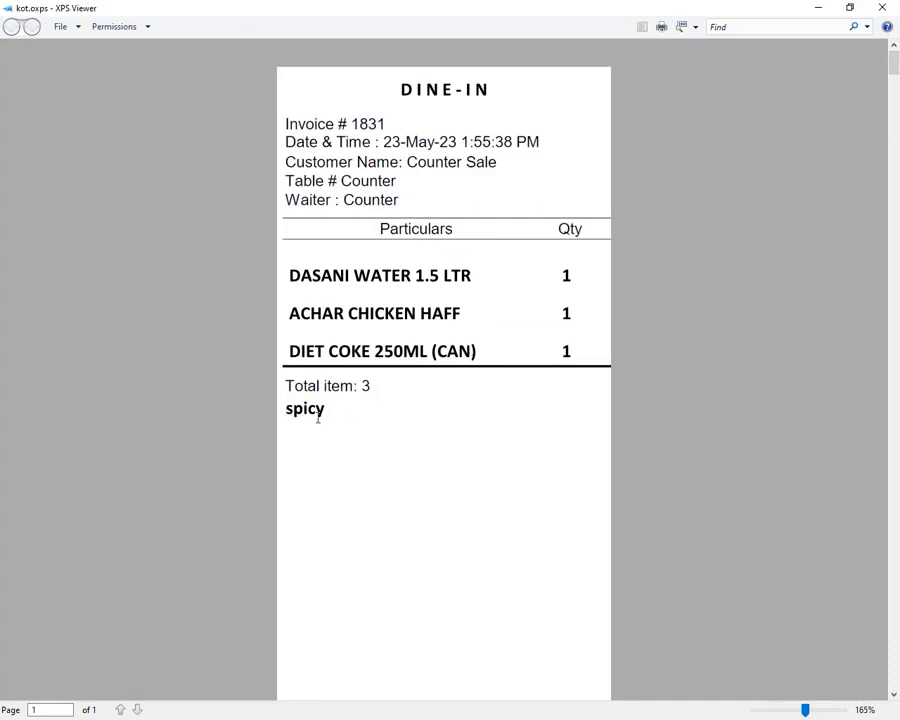
click(882, 8)
click(884, 8)
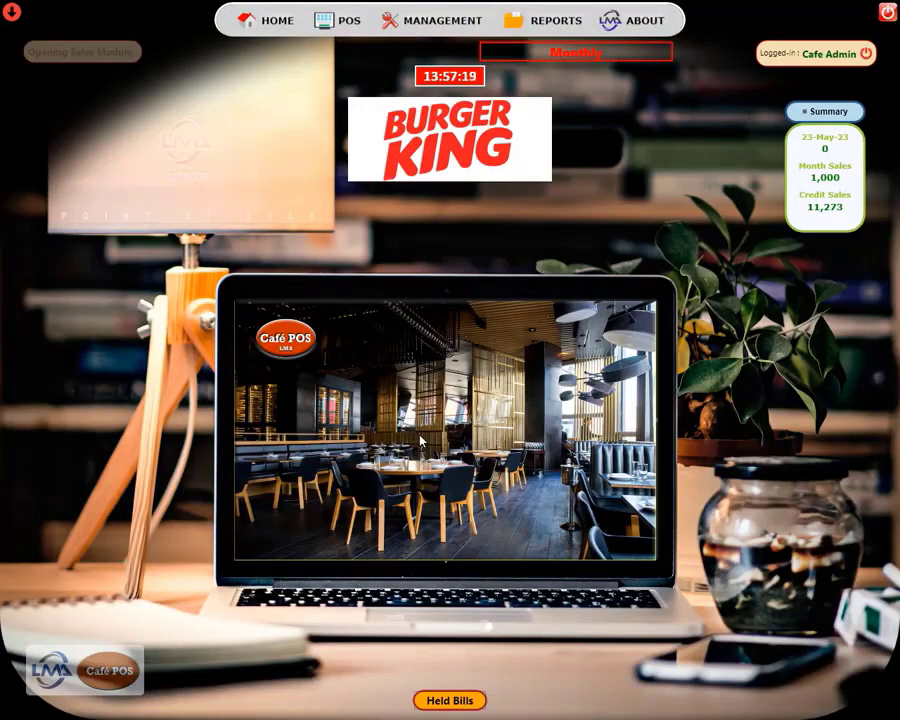
Step: Minimise the File Explorer window showing the Desktop folder and exit Café POS
key(alt)
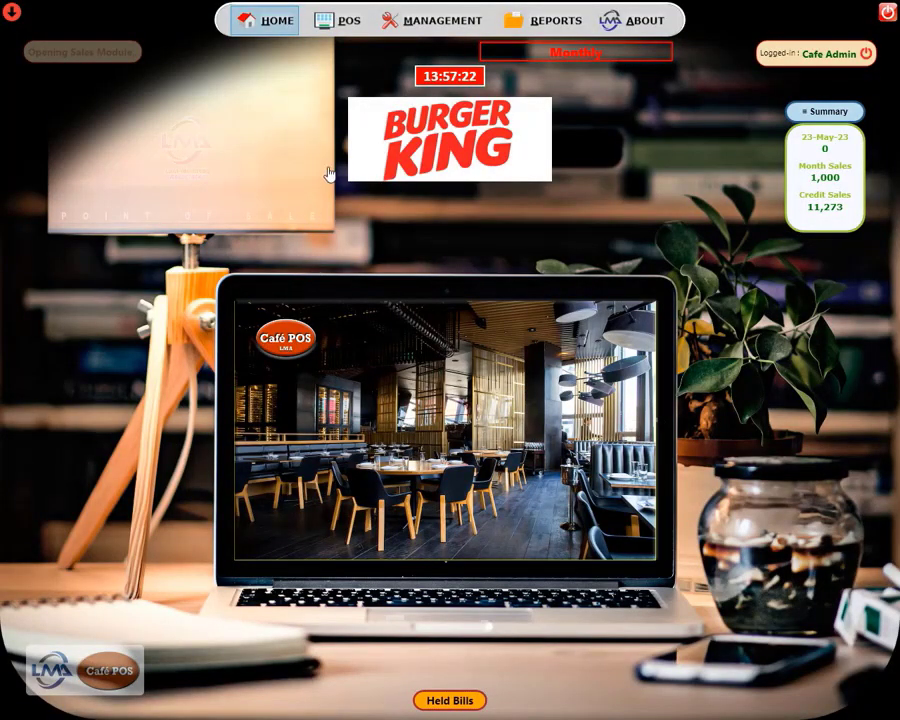
key(alt+Tab)
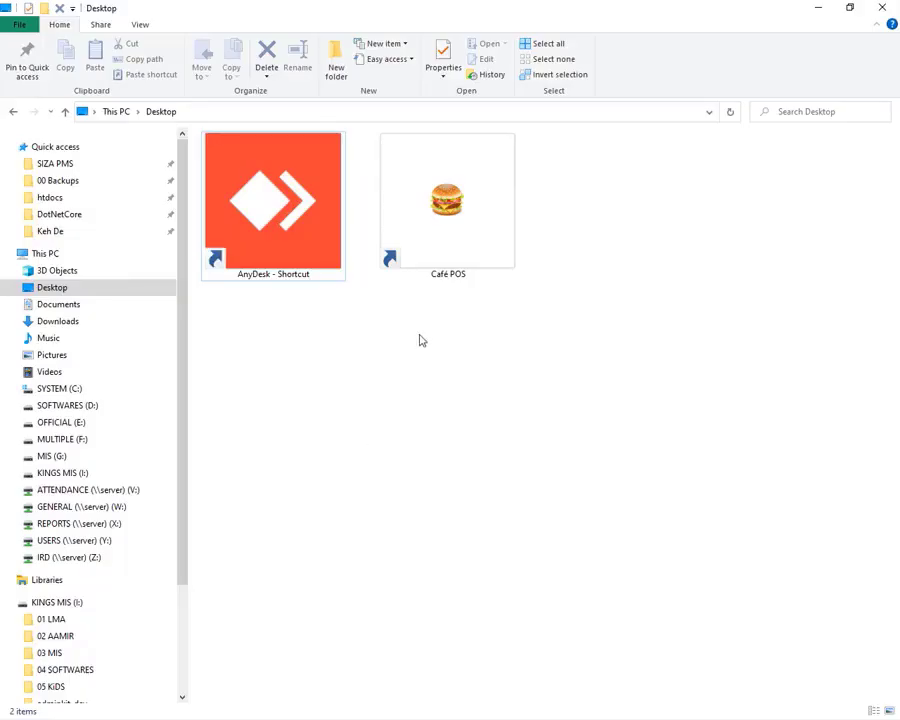
click(818, 8)
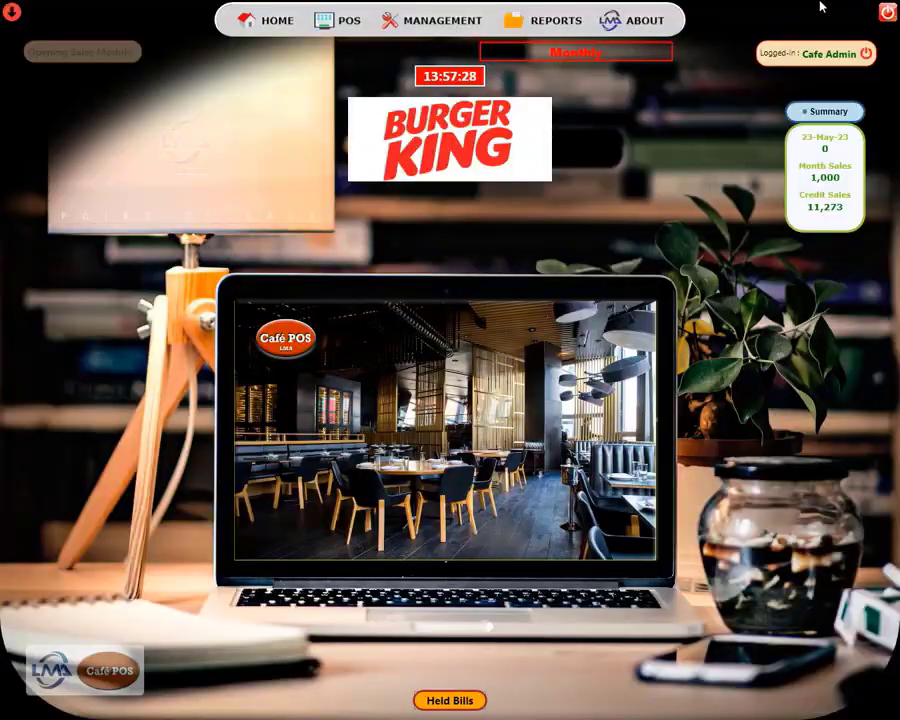
click(886, 12)
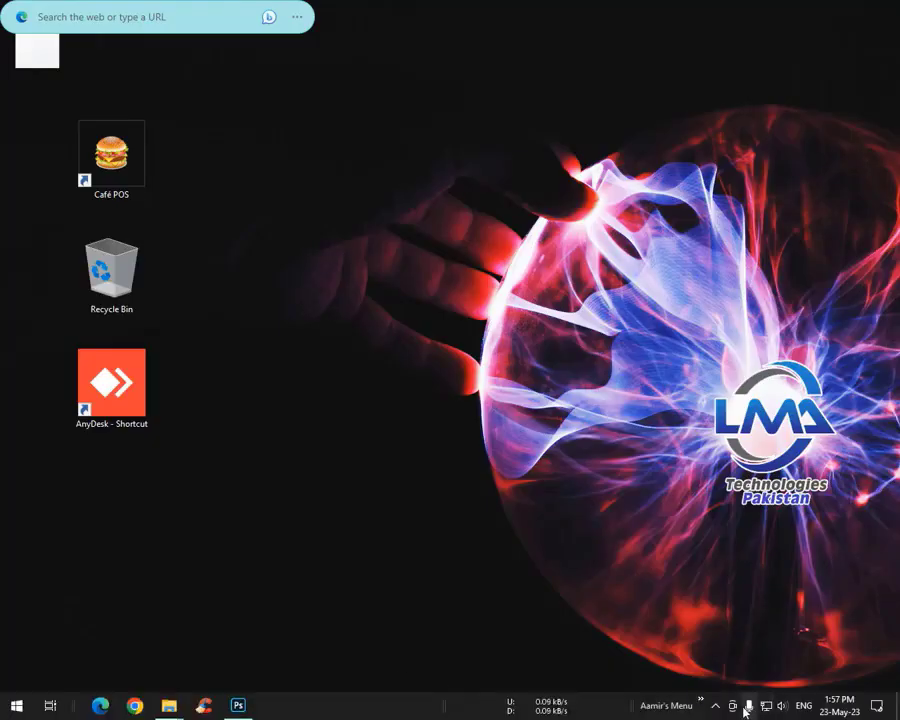
click(750, 708)
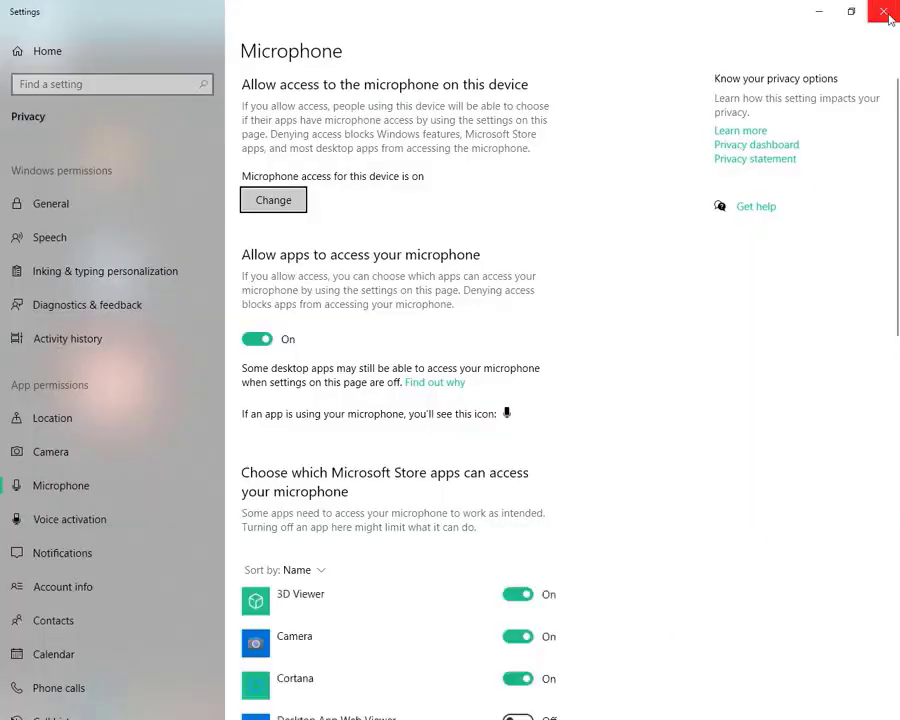
click(884, 12)
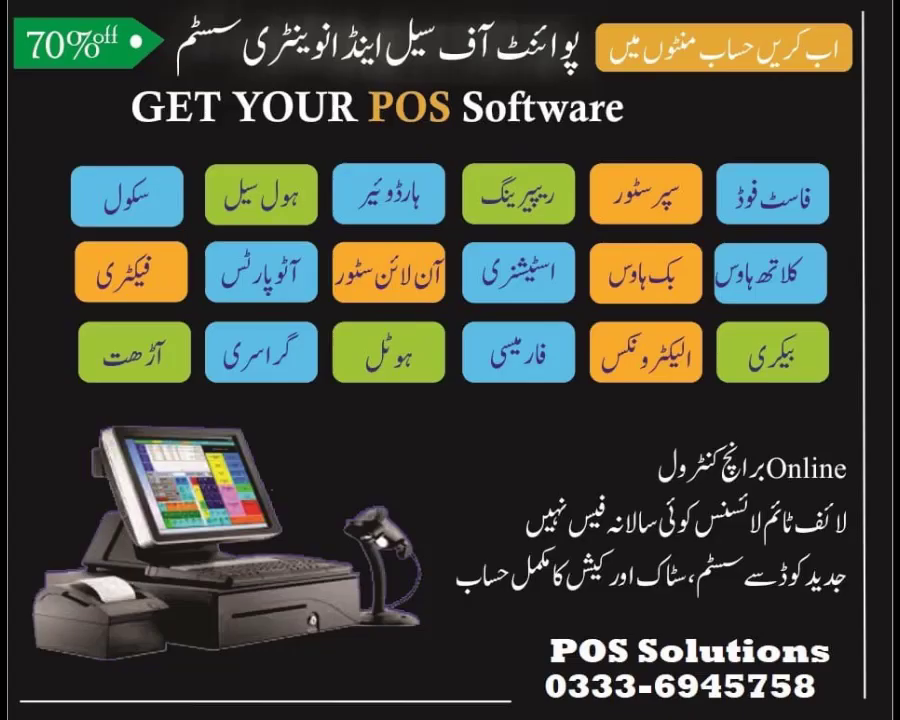